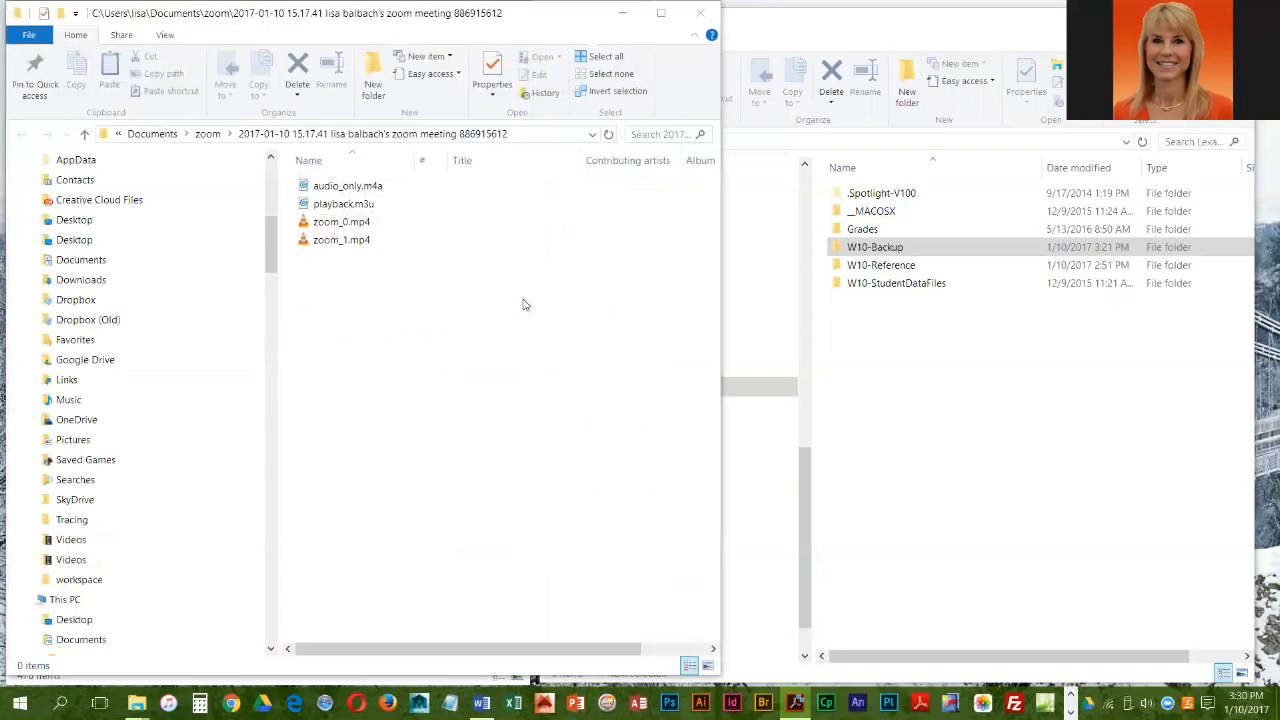
Step: Minimize the zoom recording folder window and open the W10-Backup folder inside Documents
click(621, 13)
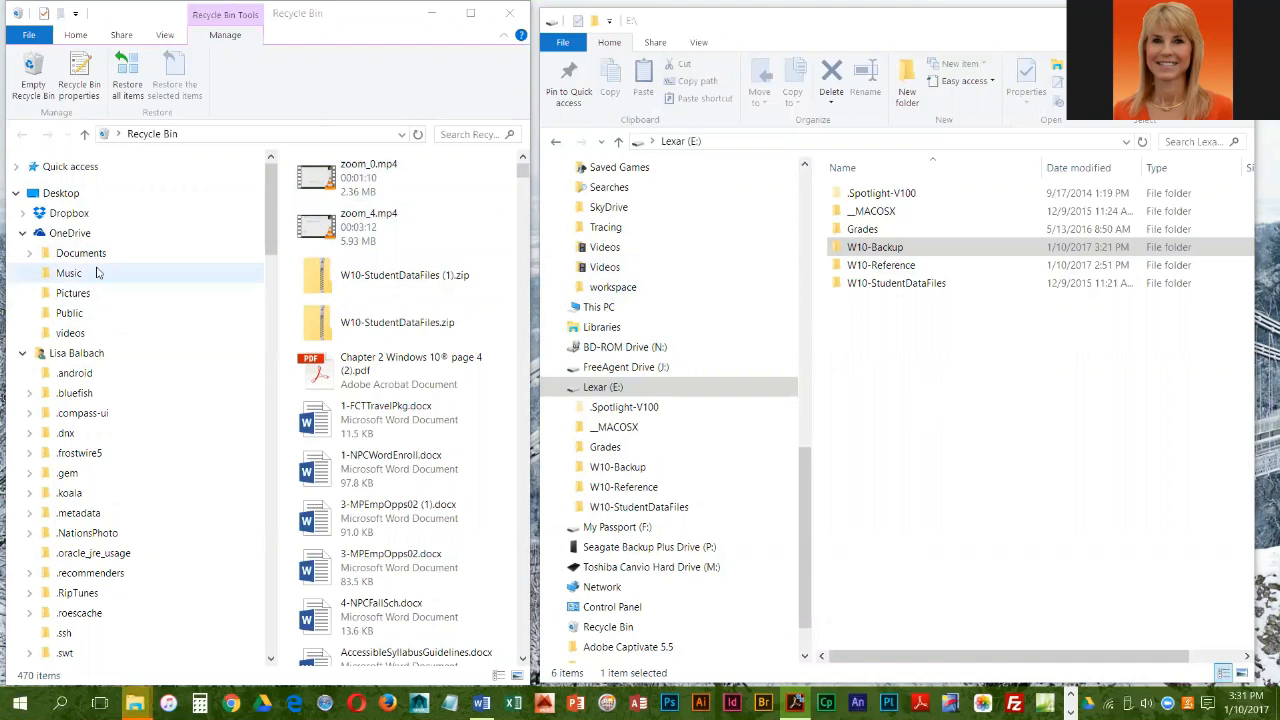
scroll(63, 520, down, 3)
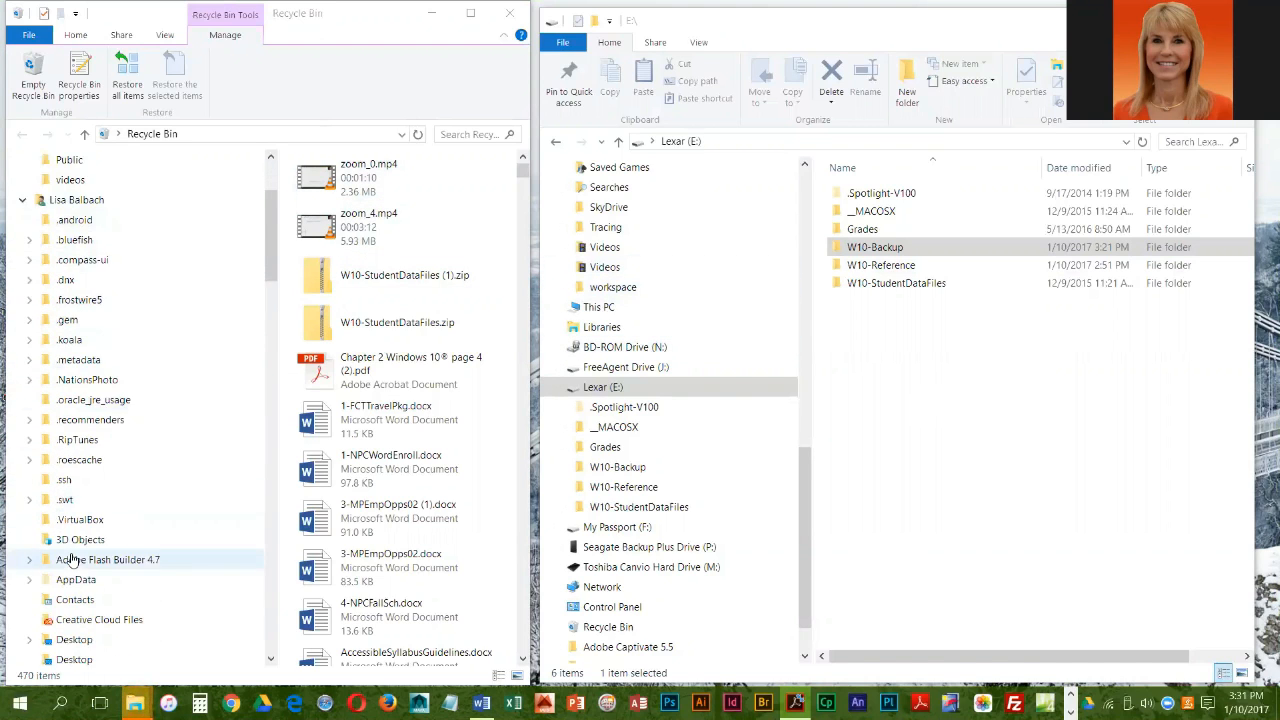
scroll(72, 560, down, 3)
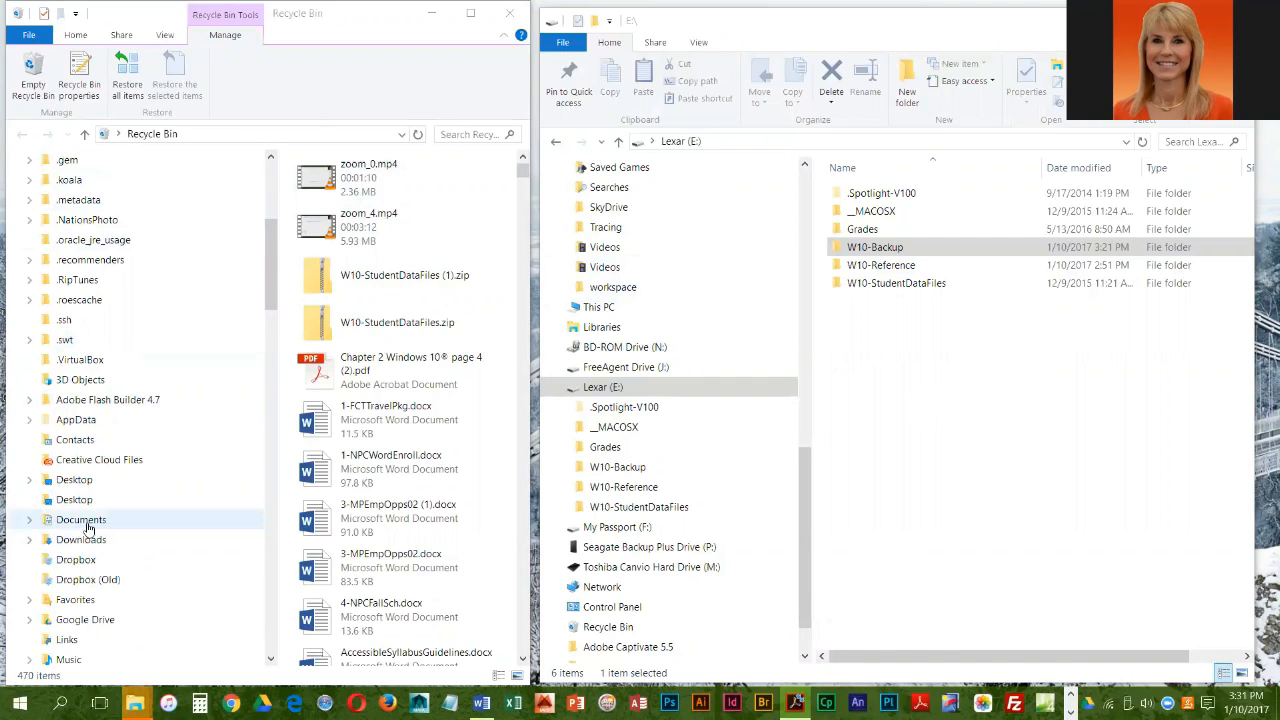
click(88, 528)
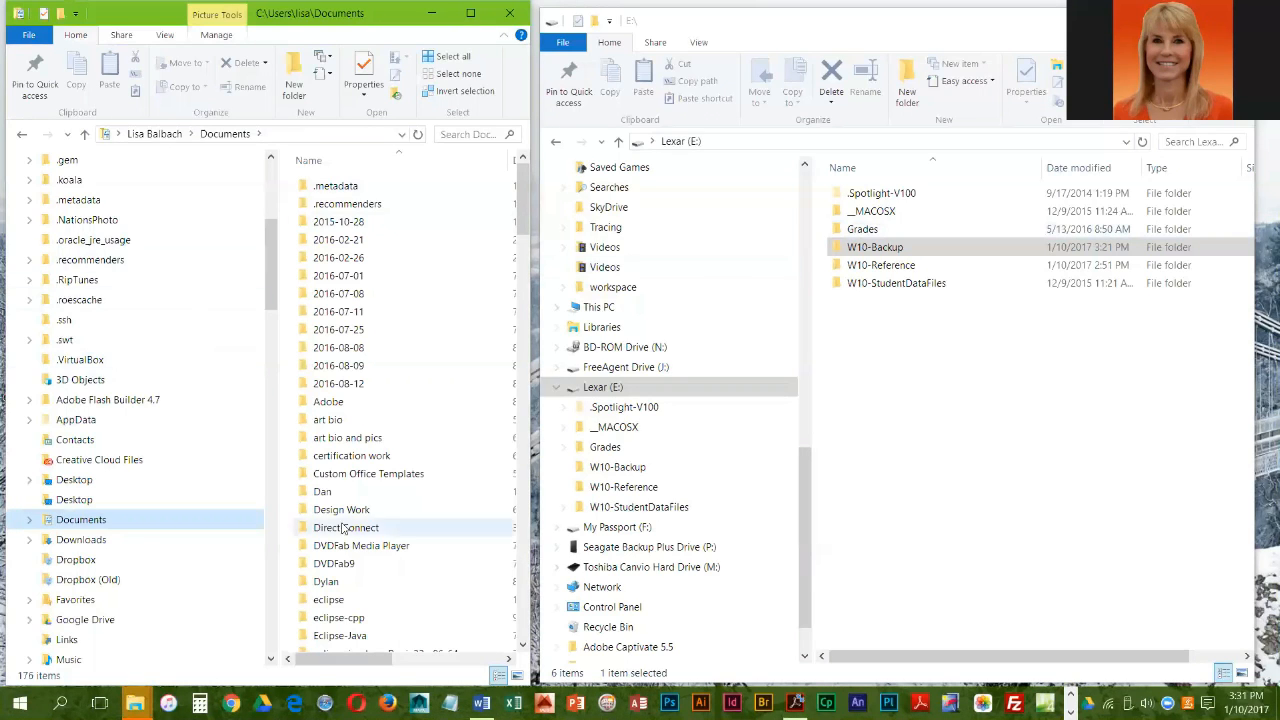
scroll(356, 571, down, 7)
scroll(360, 568, down, 3)
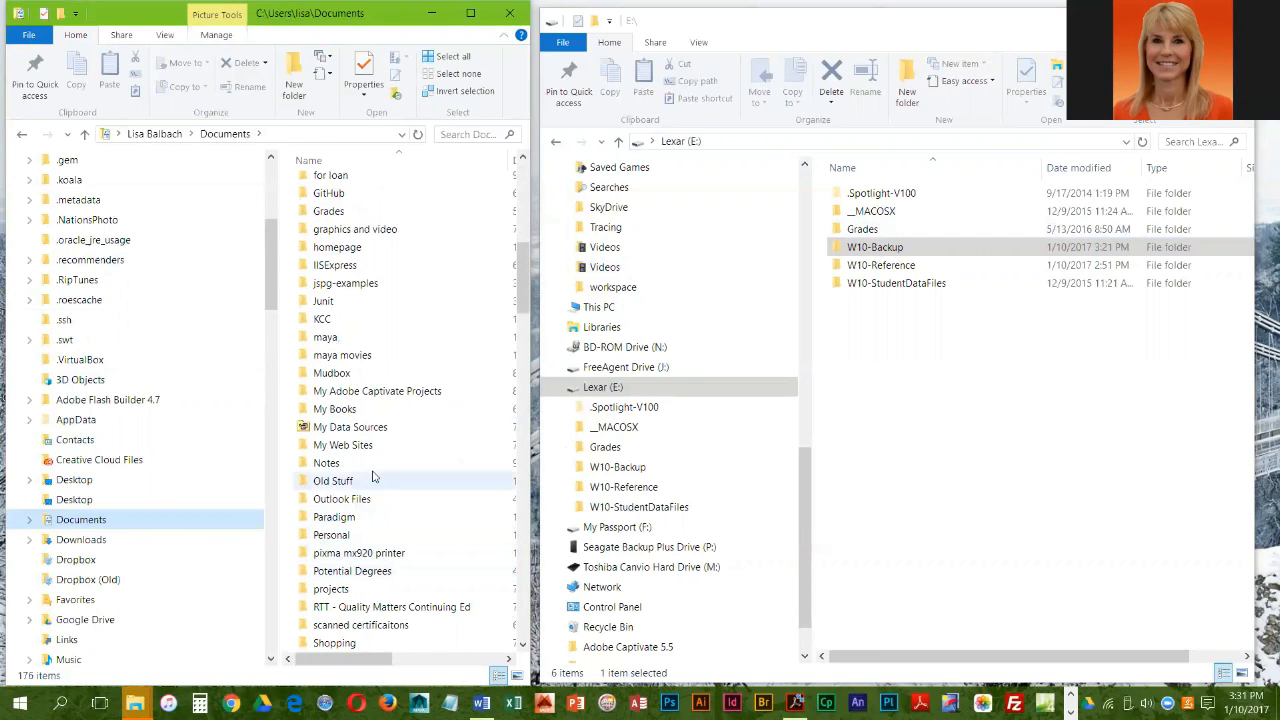
scroll(373, 477, down, 1)
scroll(373, 477, down, 7)
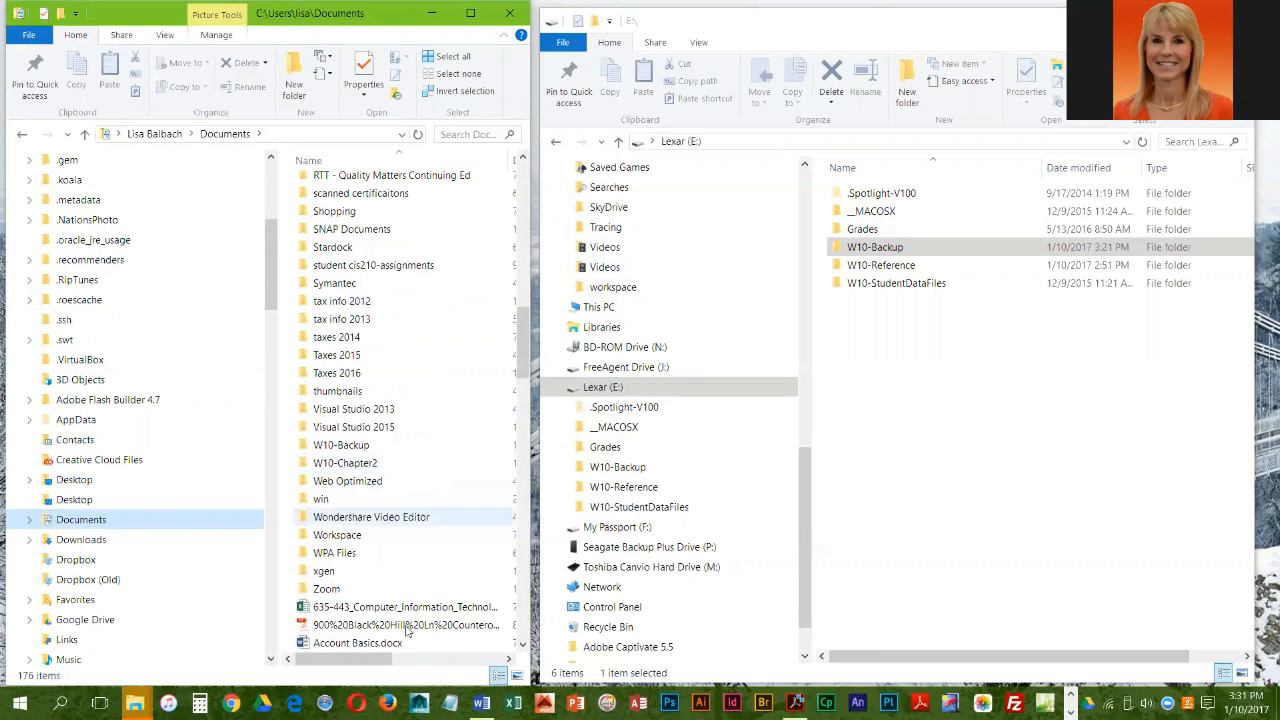
double_click(349, 447)
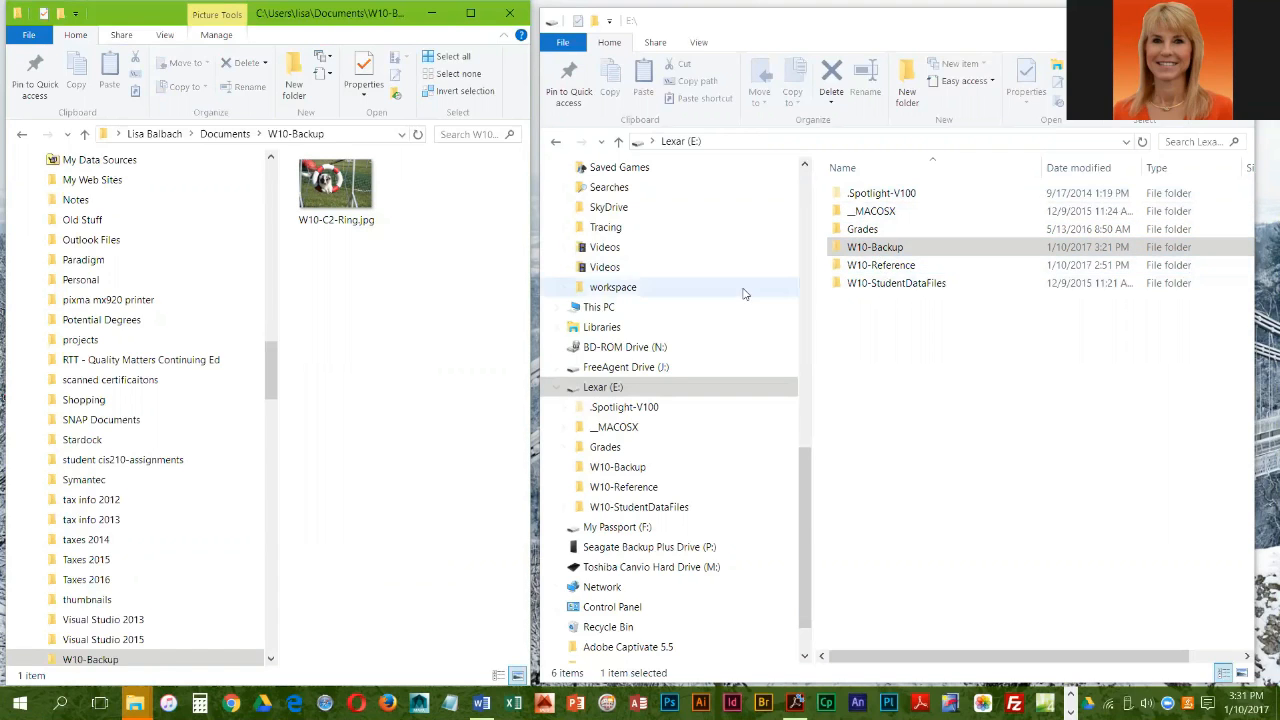
Step: Delete W10-C2-Ring.jpg from the W10-Backup folder and open the Recycle Bin
click(331, 191)
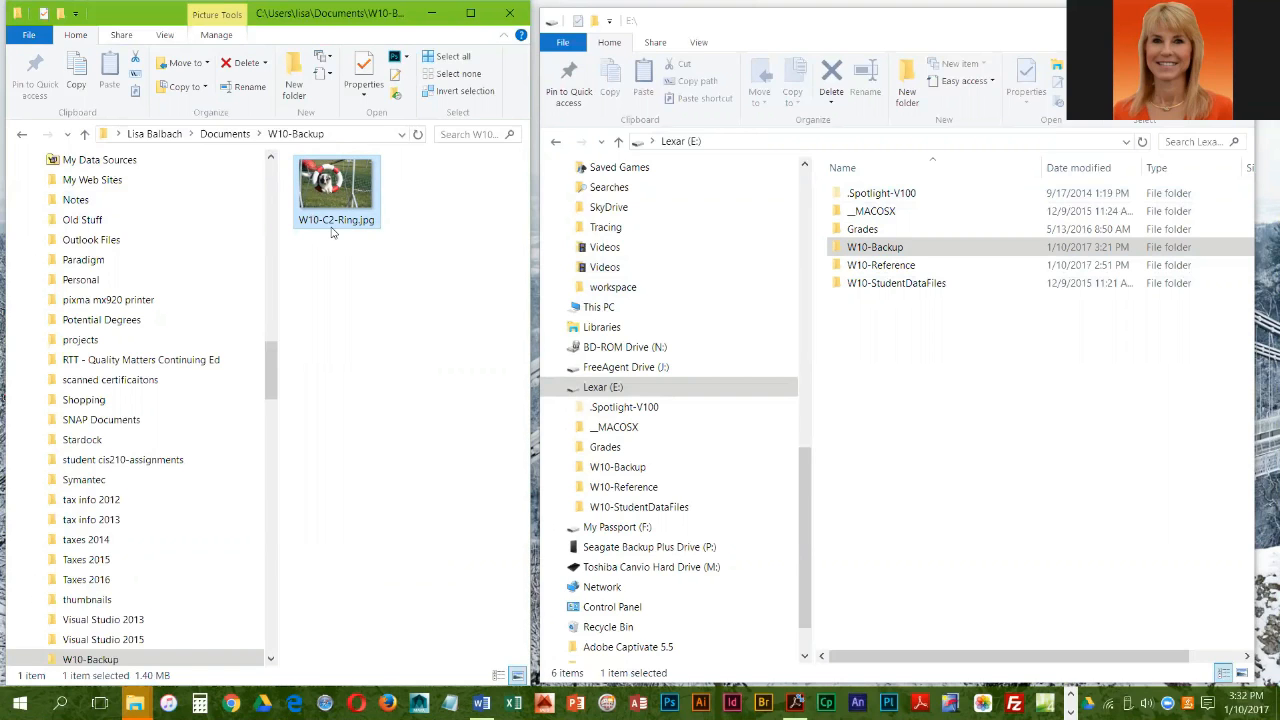
key(Delete)
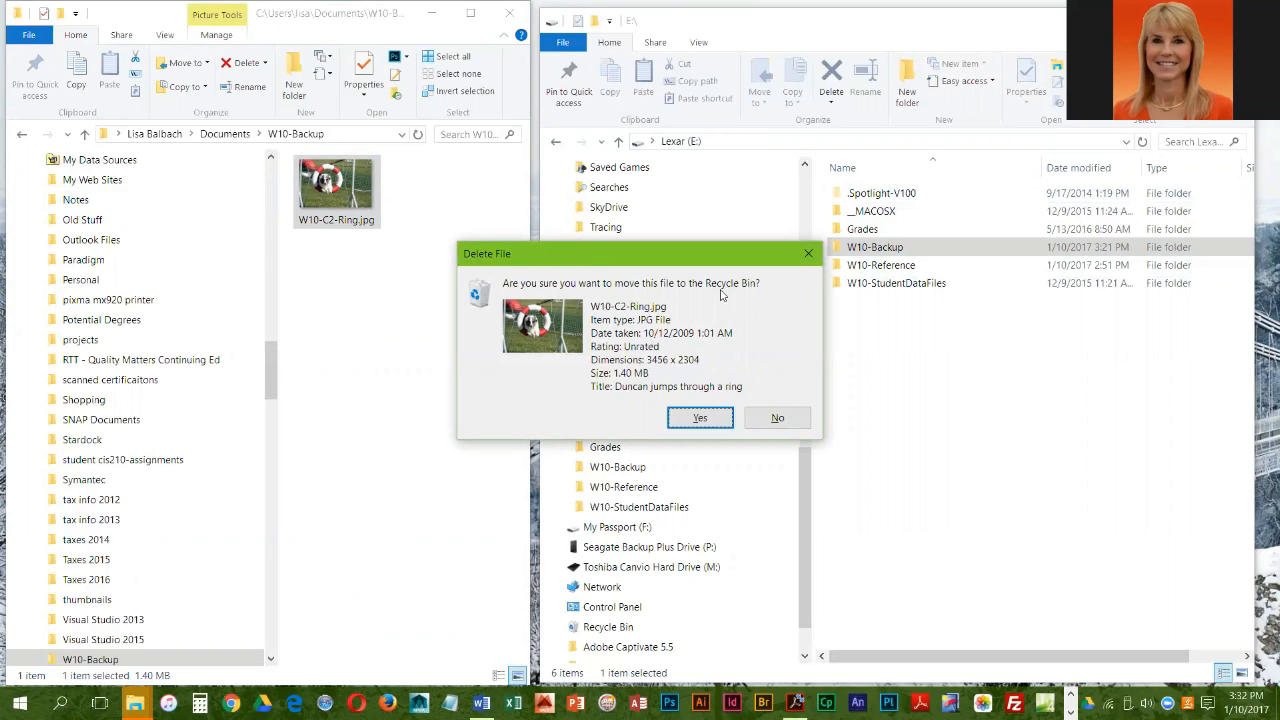
click(699, 418)
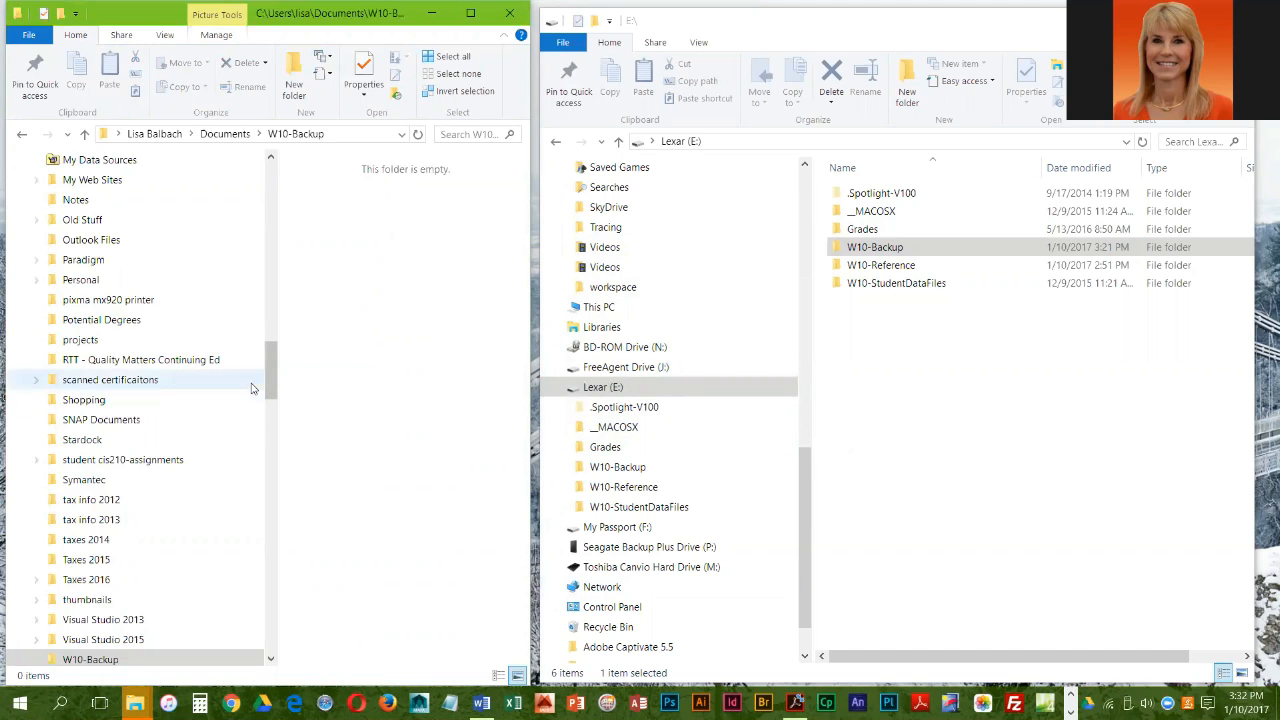
drag(273, 365, 262, 620)
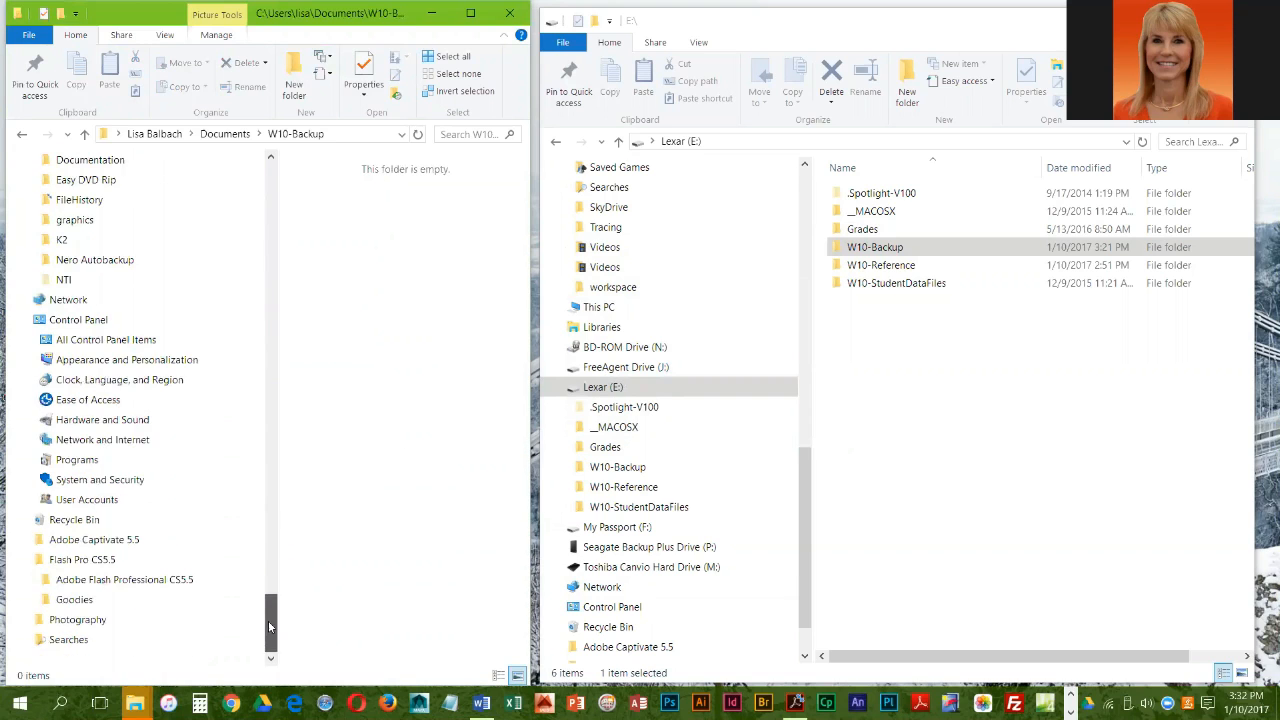
click(73, 522)
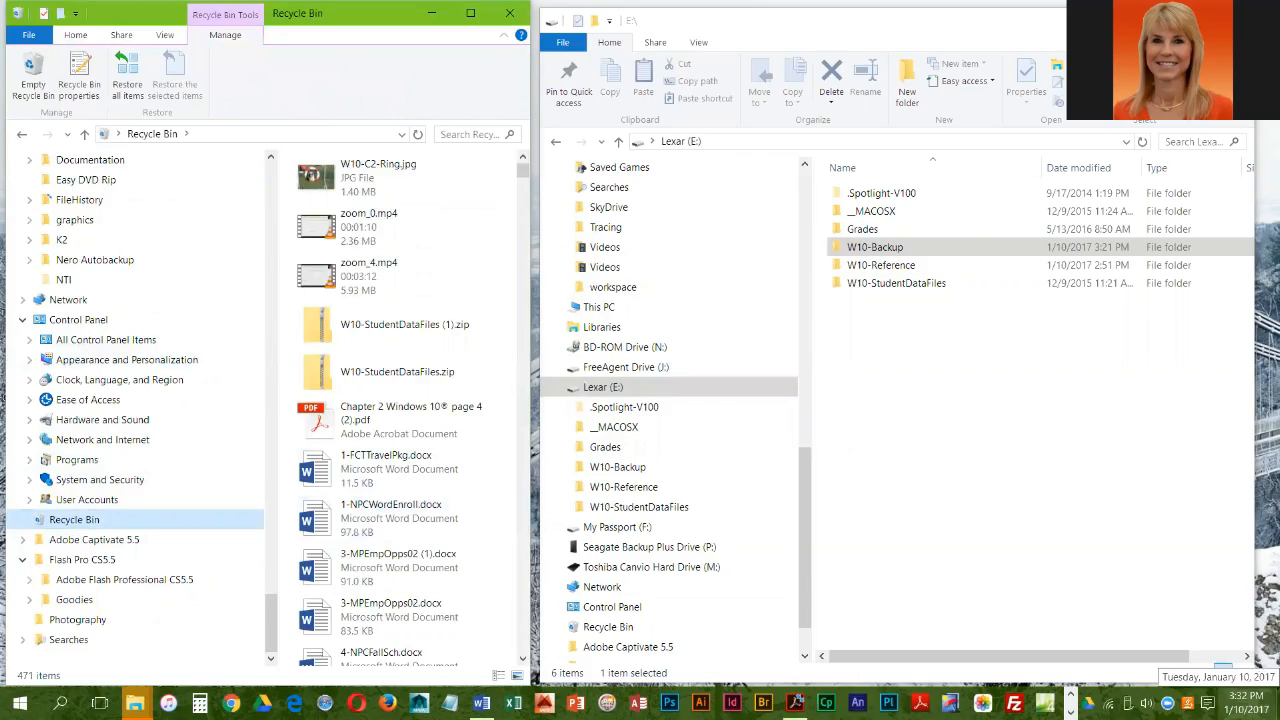
Step: Show the desktop, and bring the Recycle Bin window back with the zoom recording folder window minimized
mouse_move(1277, 704)
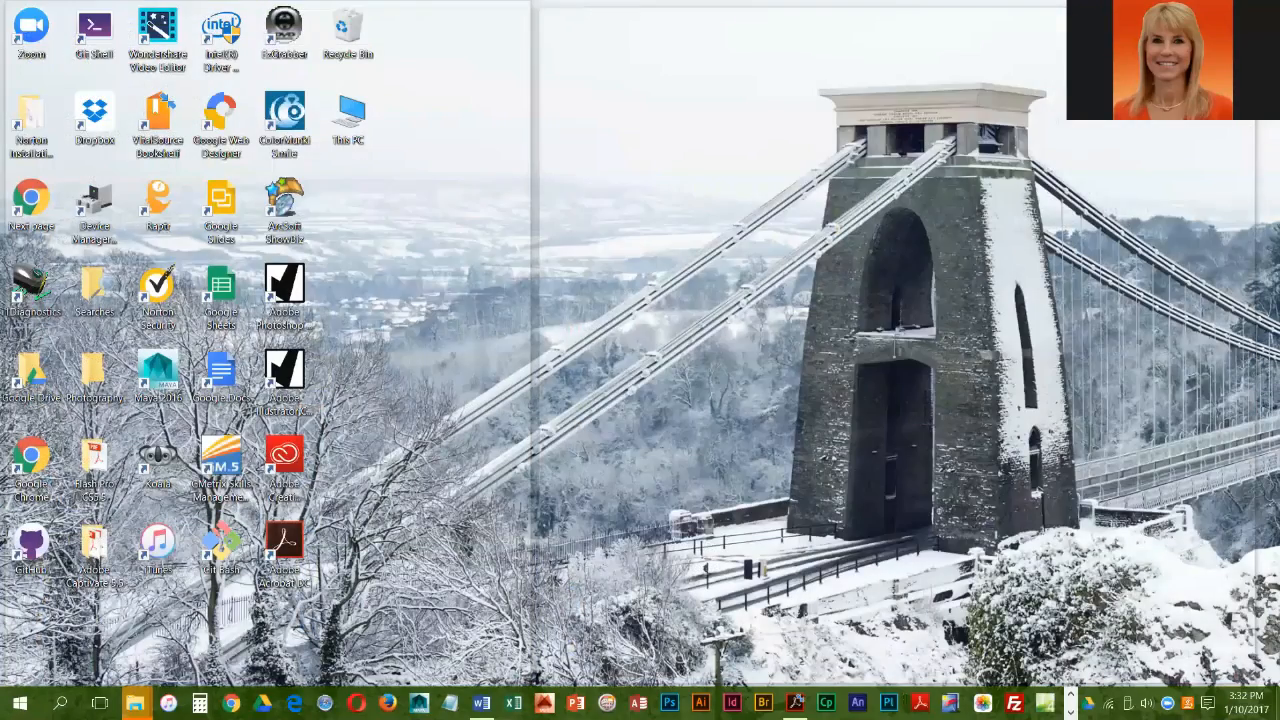
click(1277, 704)
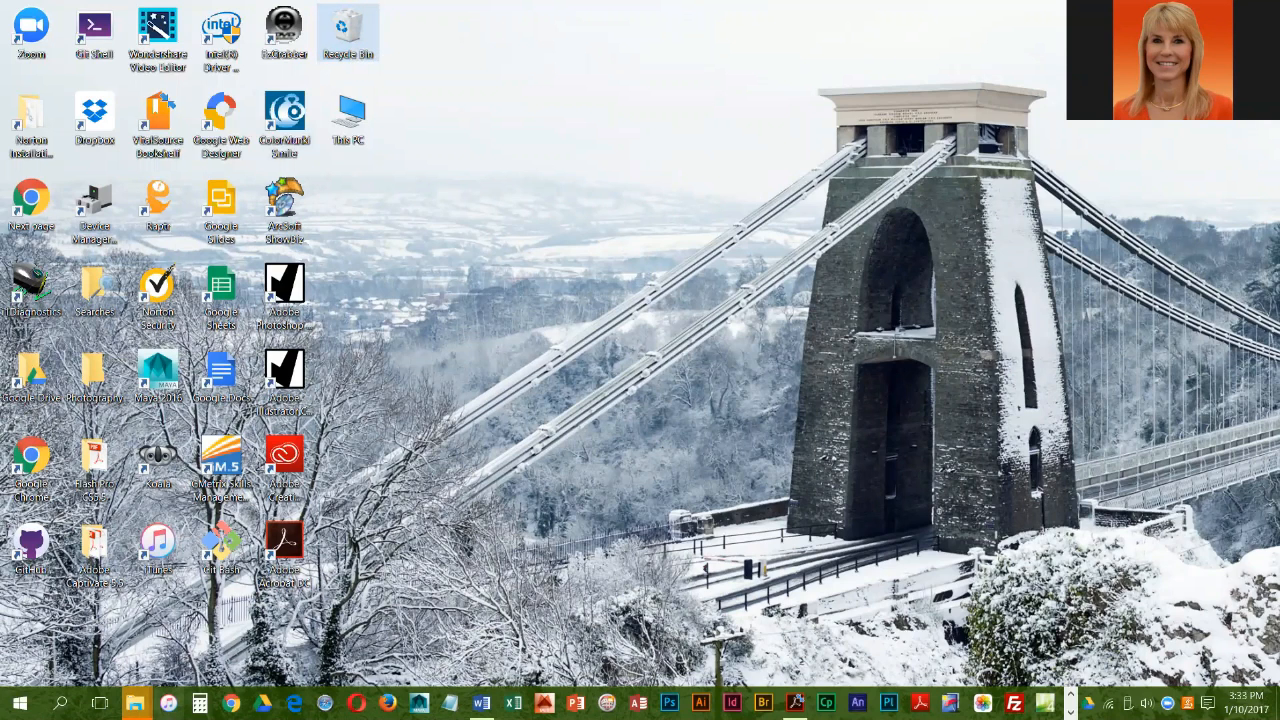
mouse_move(134, 703)
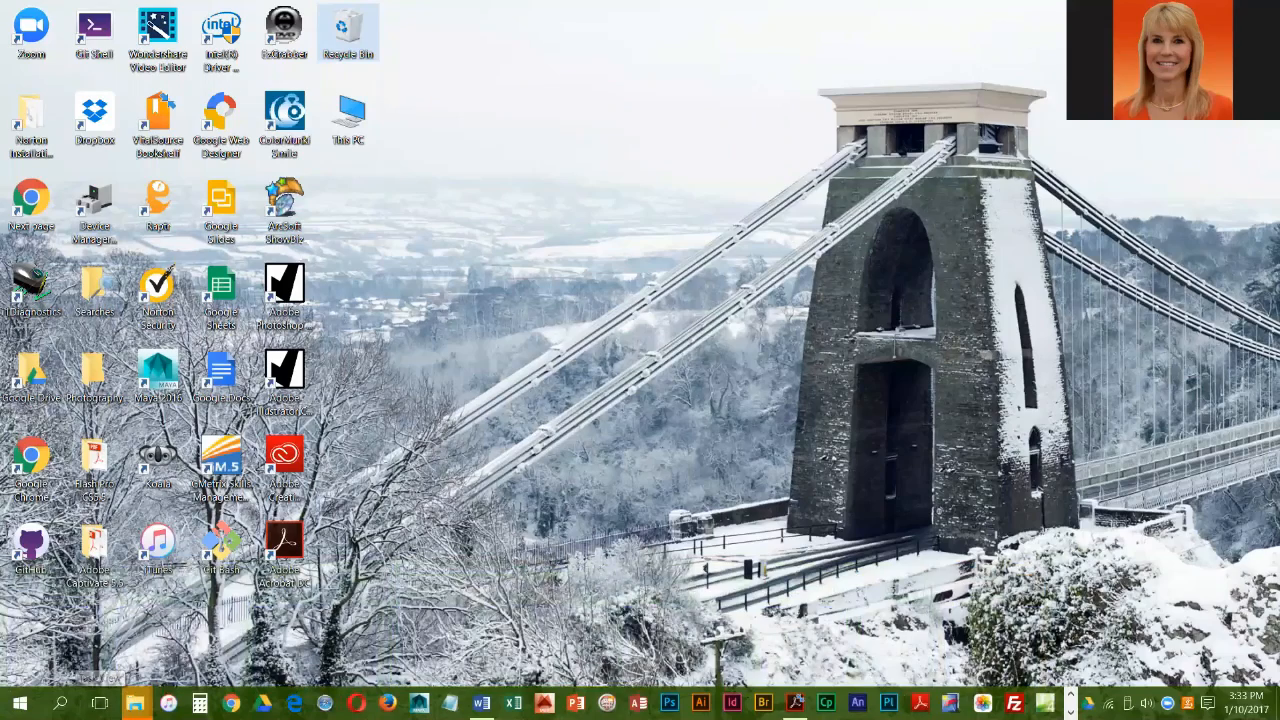
click(910, 648)
mouse_move(134, 703)
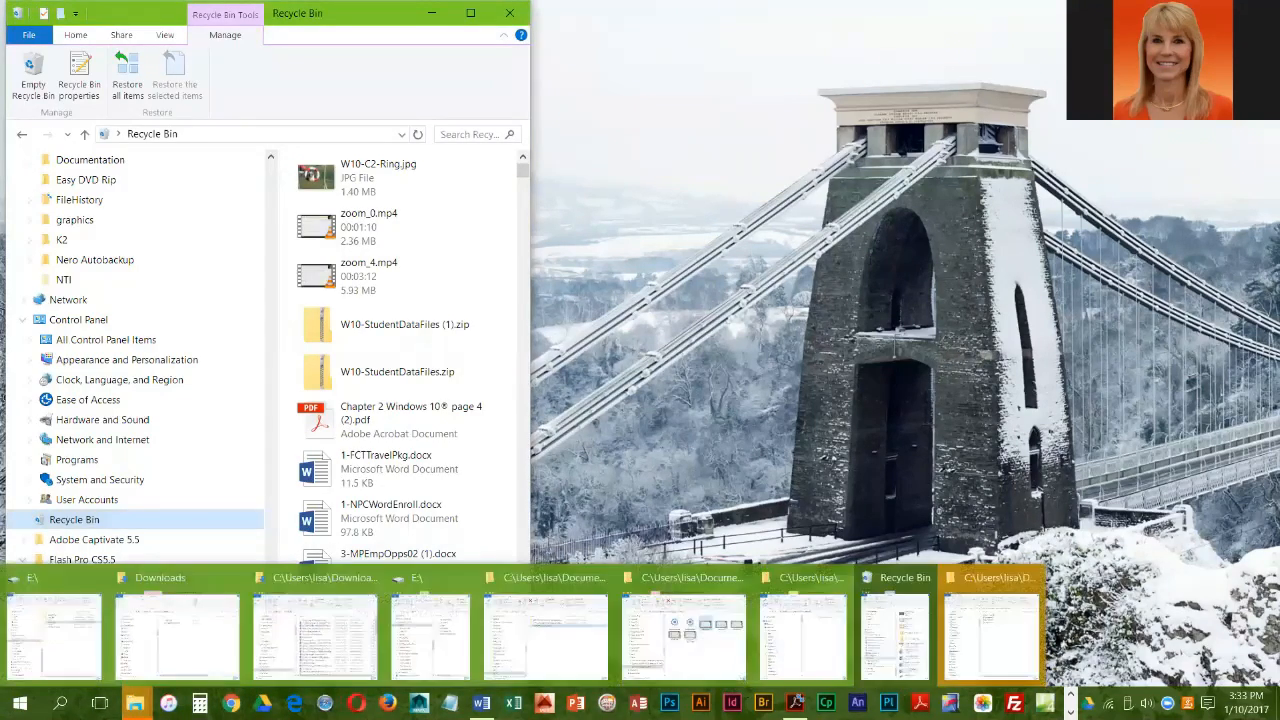
click(1006, 648)
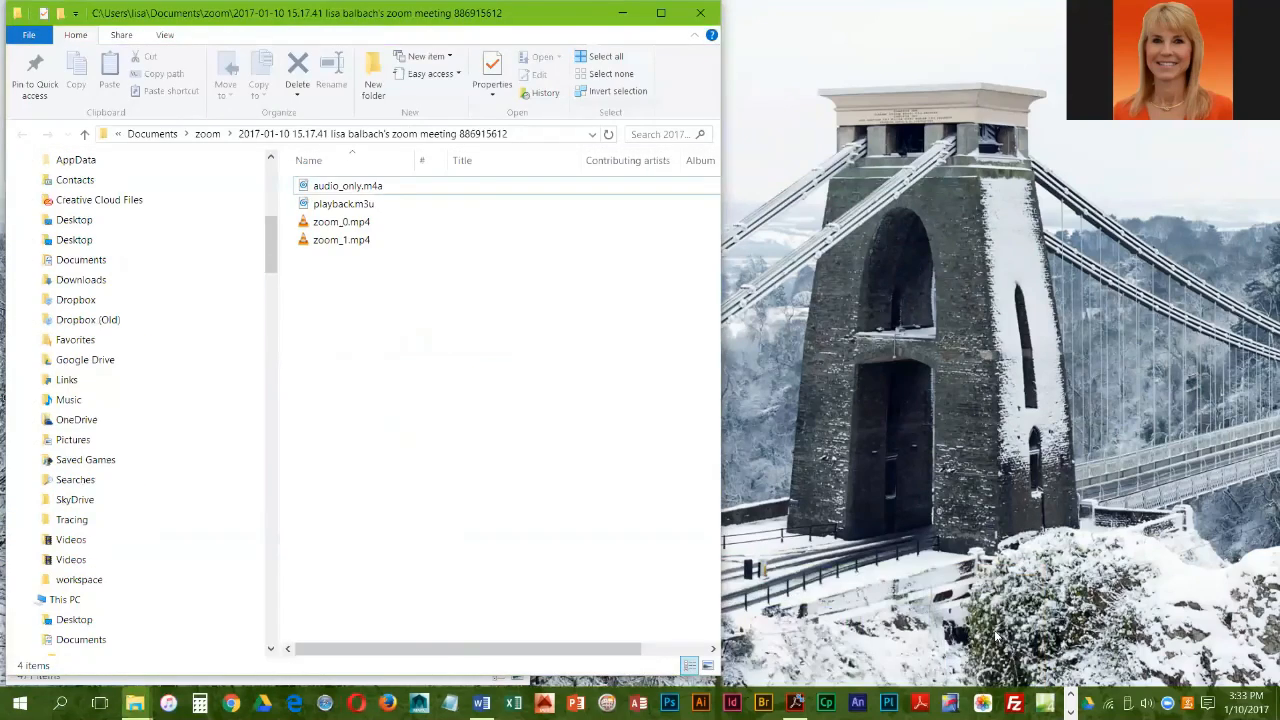
click(625, 13)
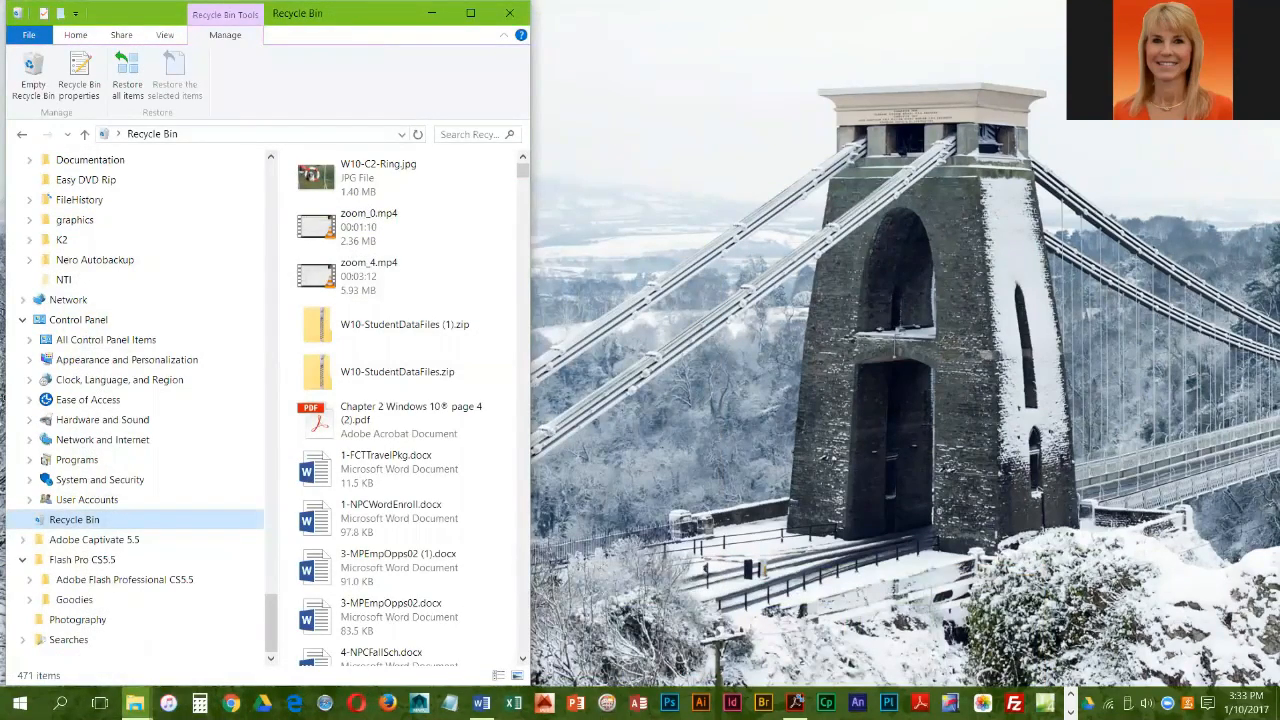
Step: Place the Lexar (E:) window beside the Recycle Bin window and enlarge it to fill the remaining screen area
mouse_move(135, 703)
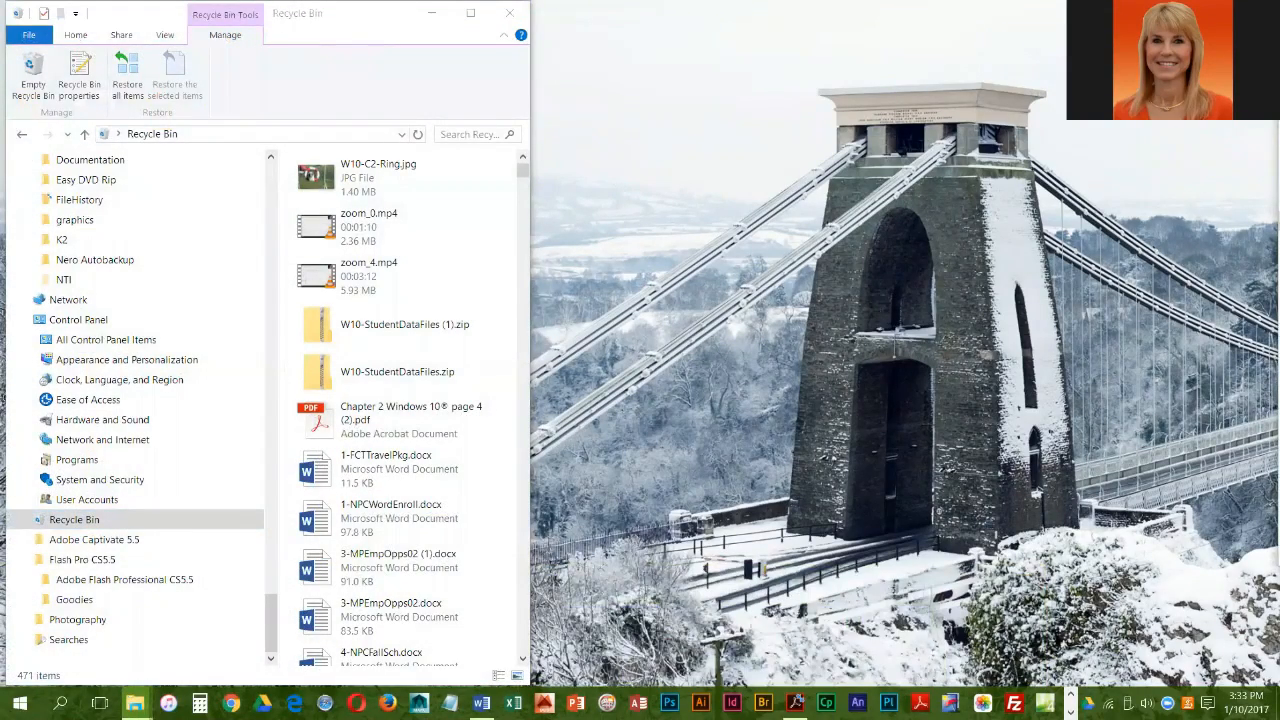
drag(1279, 10, 684, 10)
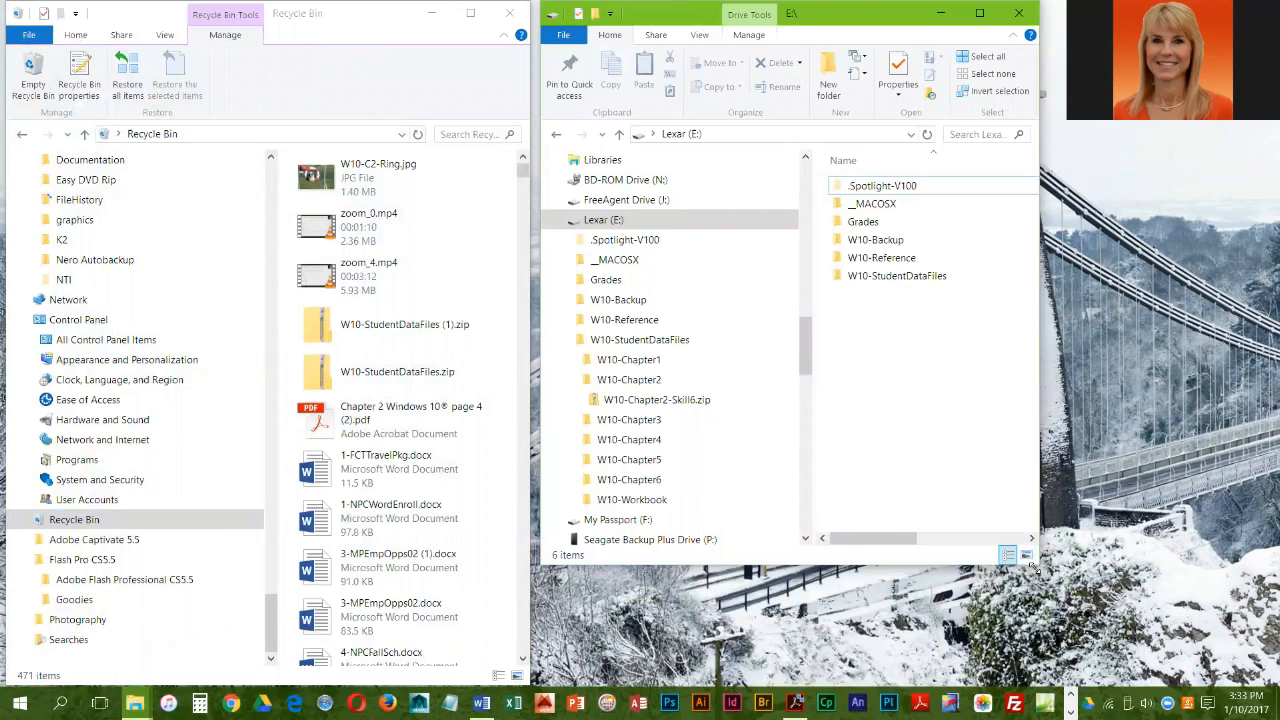
drag(1035, 567, 1265, 662)
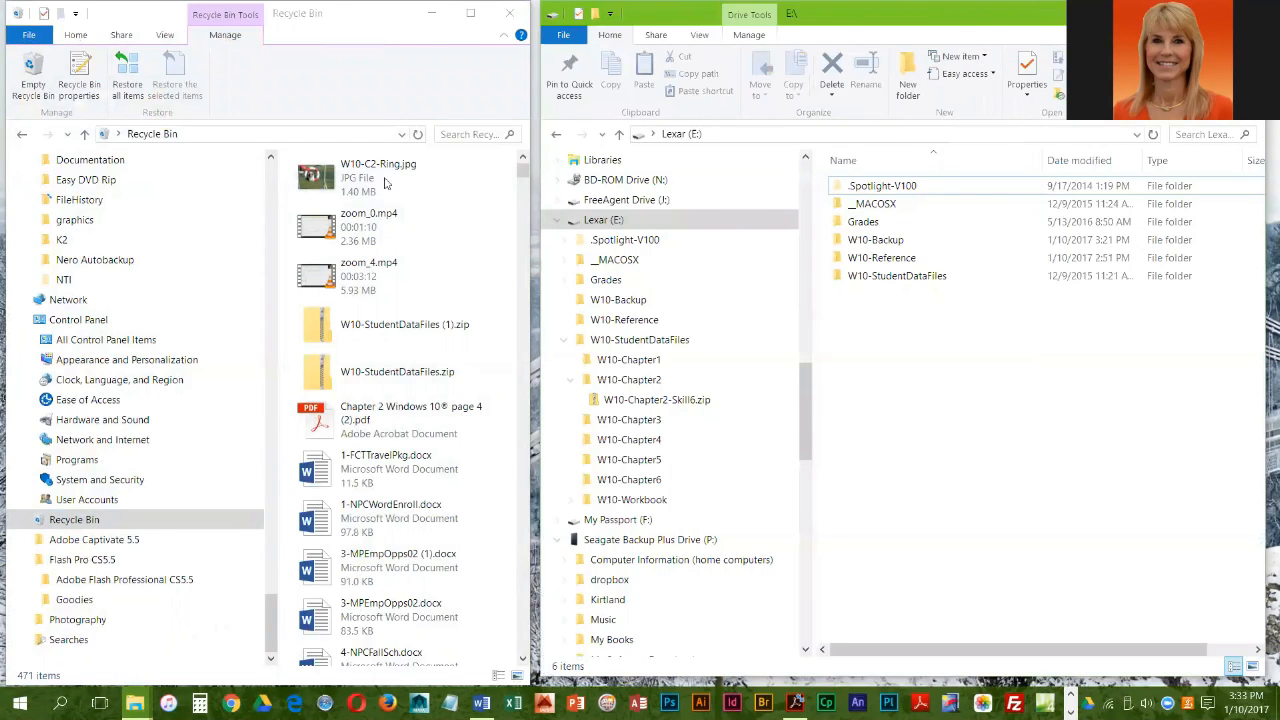
Step: Restore W10-C2-Ring.jpg from the Recycle Bin to its original folder
right_click(326, 184)
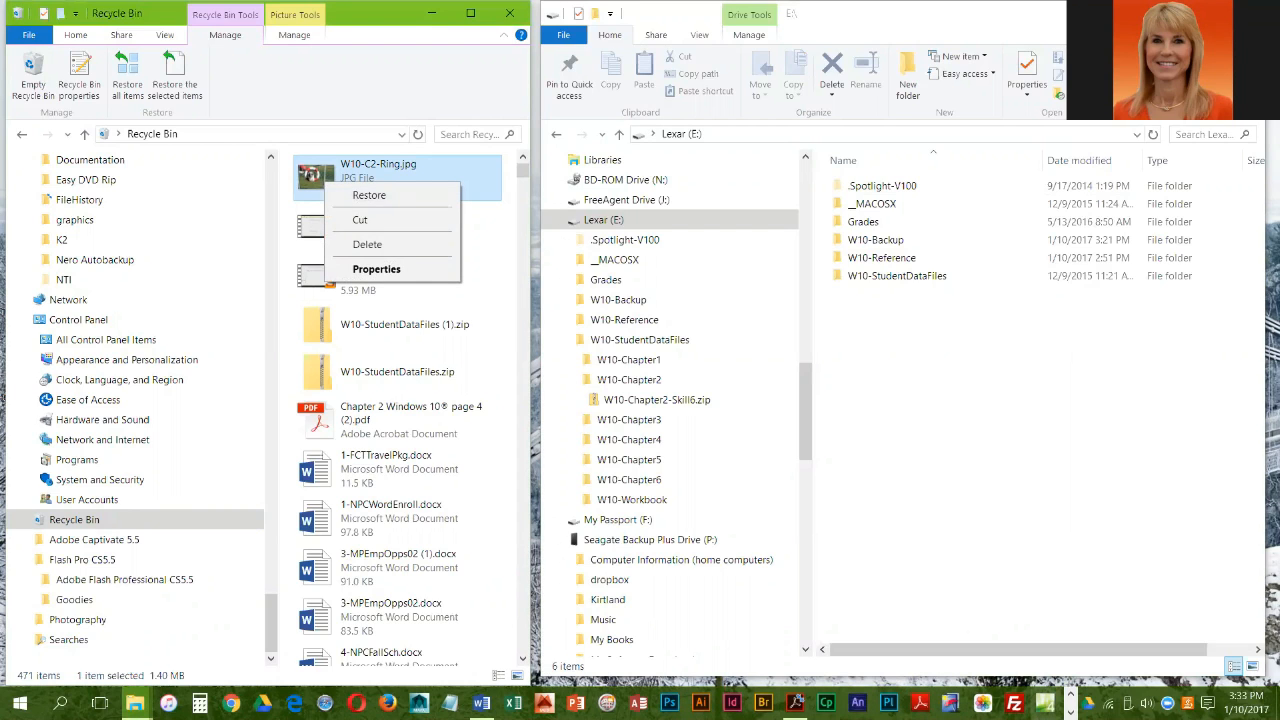
click(796, 703)
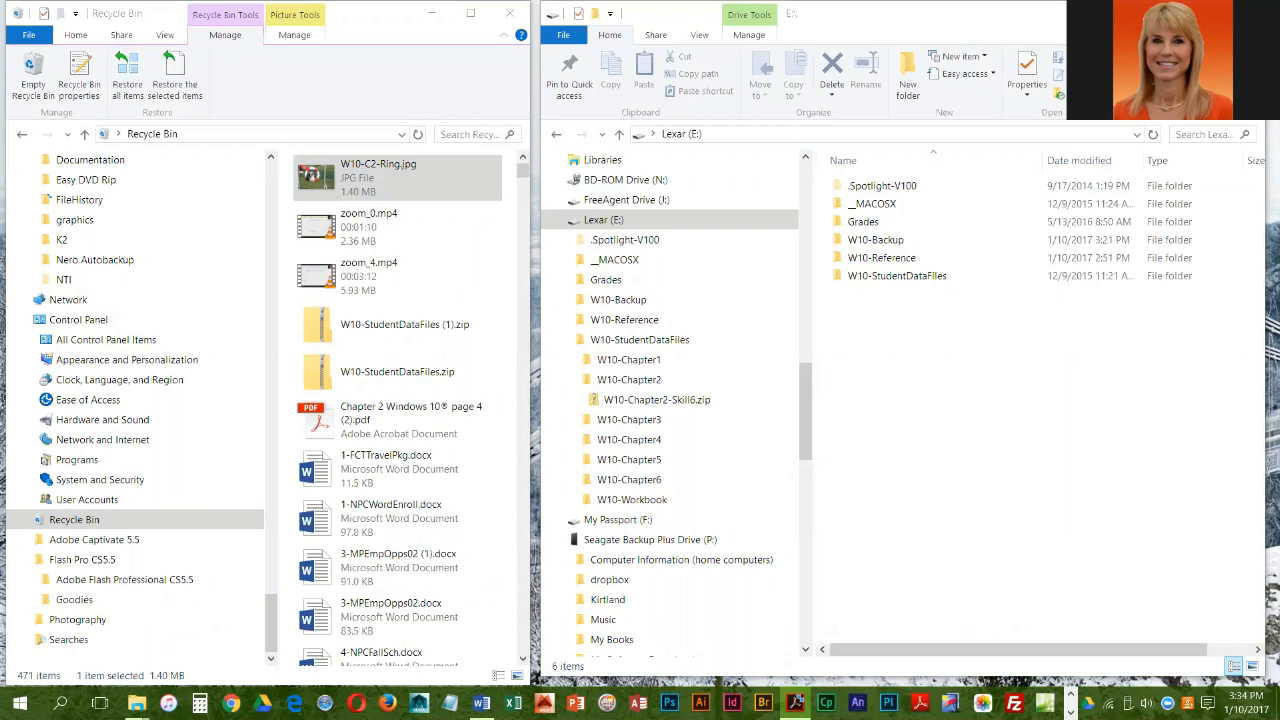
click(301, 175)
right_click(313, 177)
key(Escape)
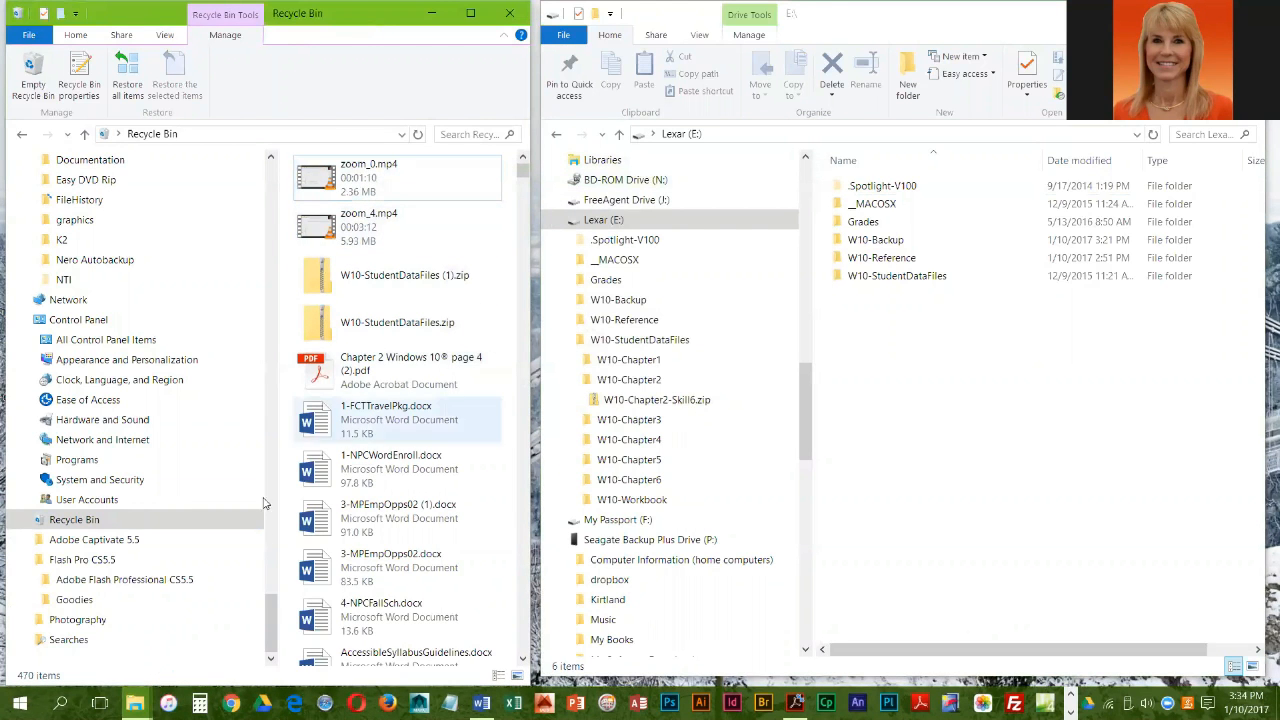
Step: Check the W10-Backup folder in Documents for the restored picture and view the contents of W10-Chapter2
drag(268, 622, 268, 421)
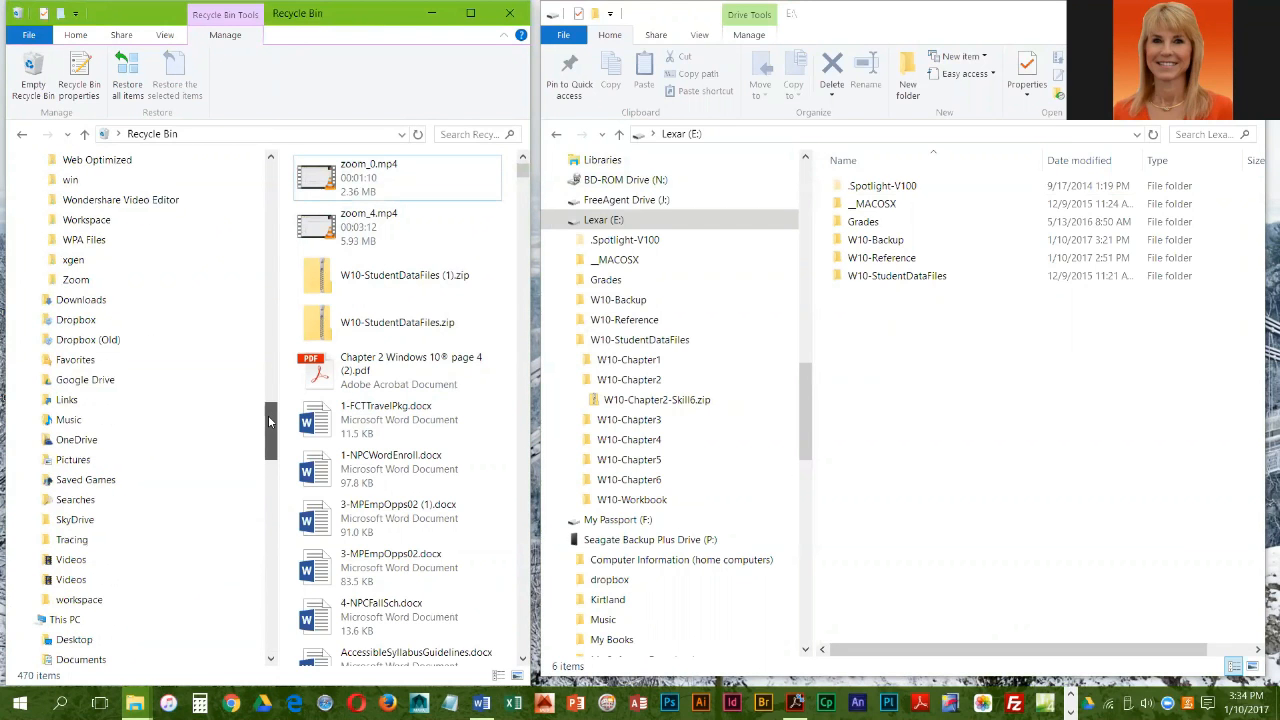
drag(269, 422, 268, 422)
scroll(268, 420, up, 5)
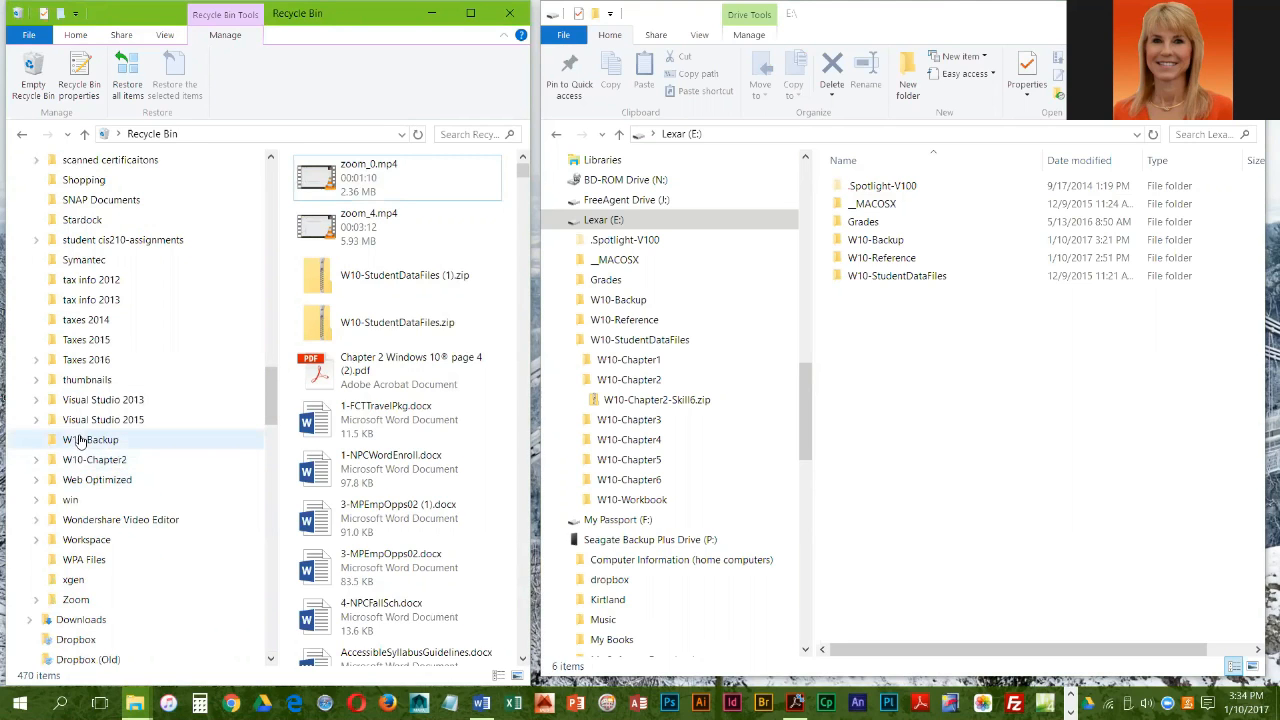
click(80, 440)
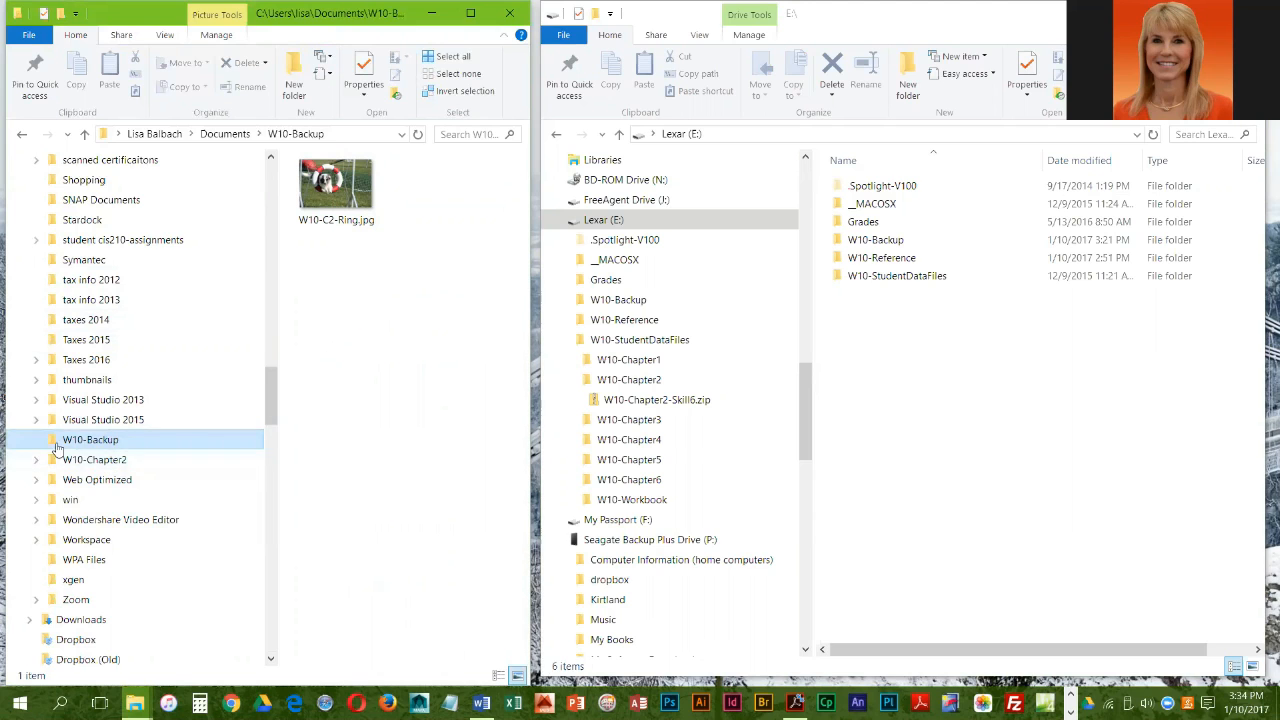
click(100, 465)
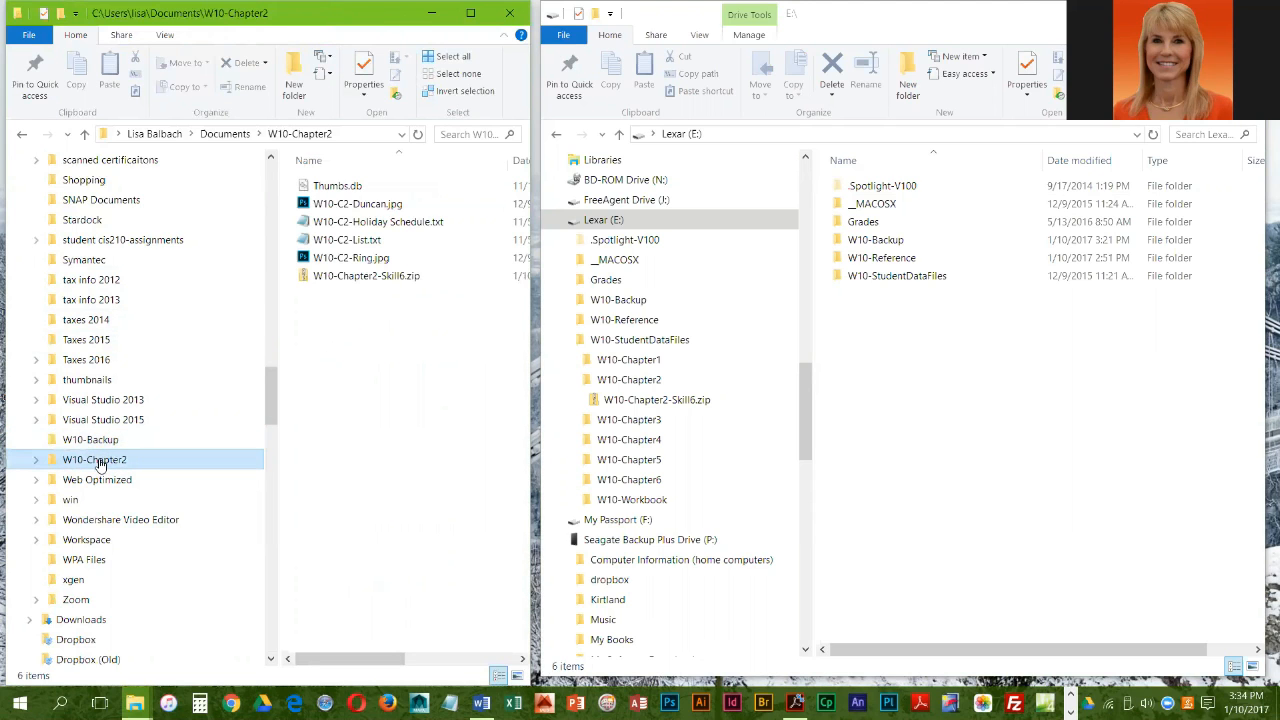
click(98, 441)
Step: Delete the W10-Backup and W10-Chapter2 folders together from Documents
scroll(110, 270, up, 4)
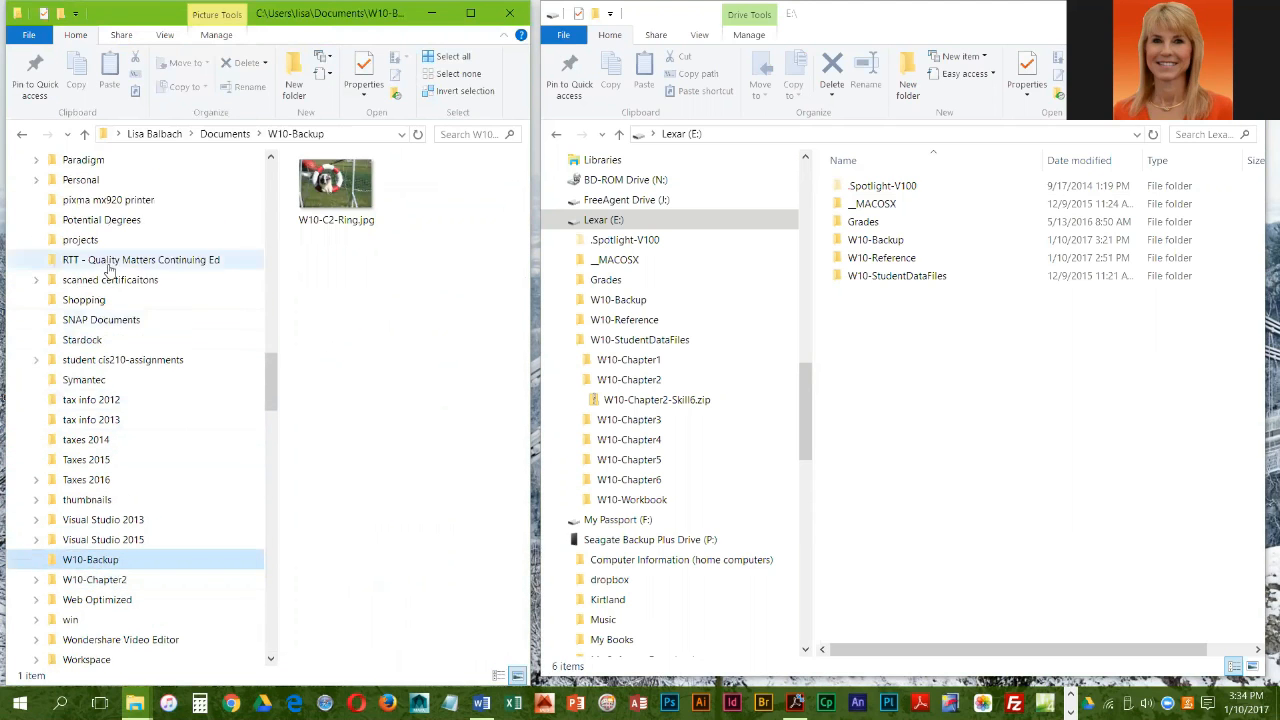
click(225, 133)
scroll(405, 450, down, 6)
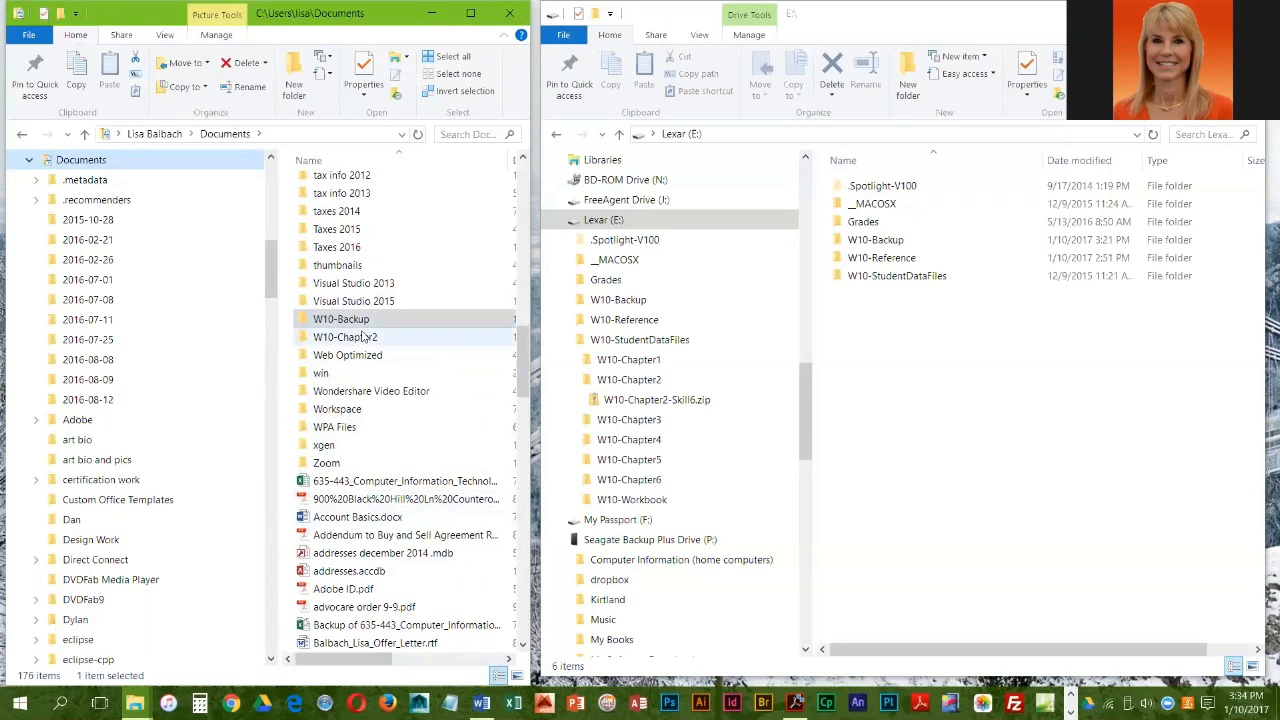
ctrl+click(358, 337)
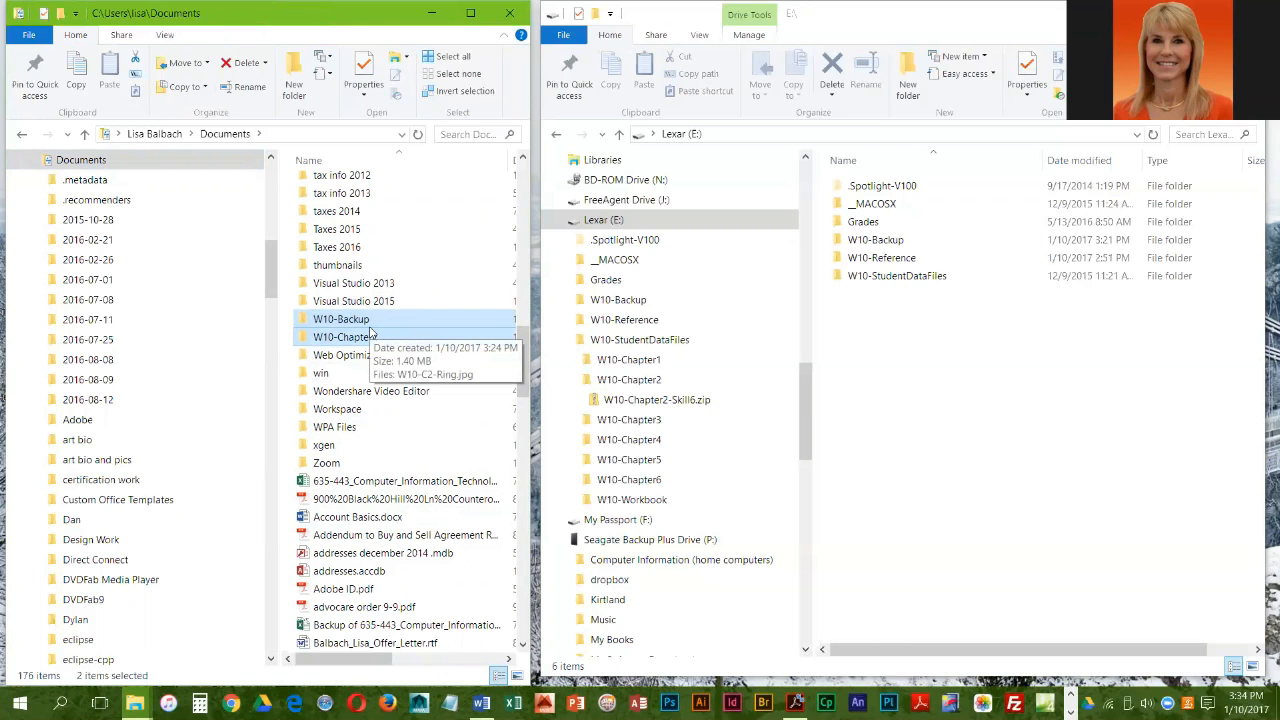
key(Delete)
key(Escape)
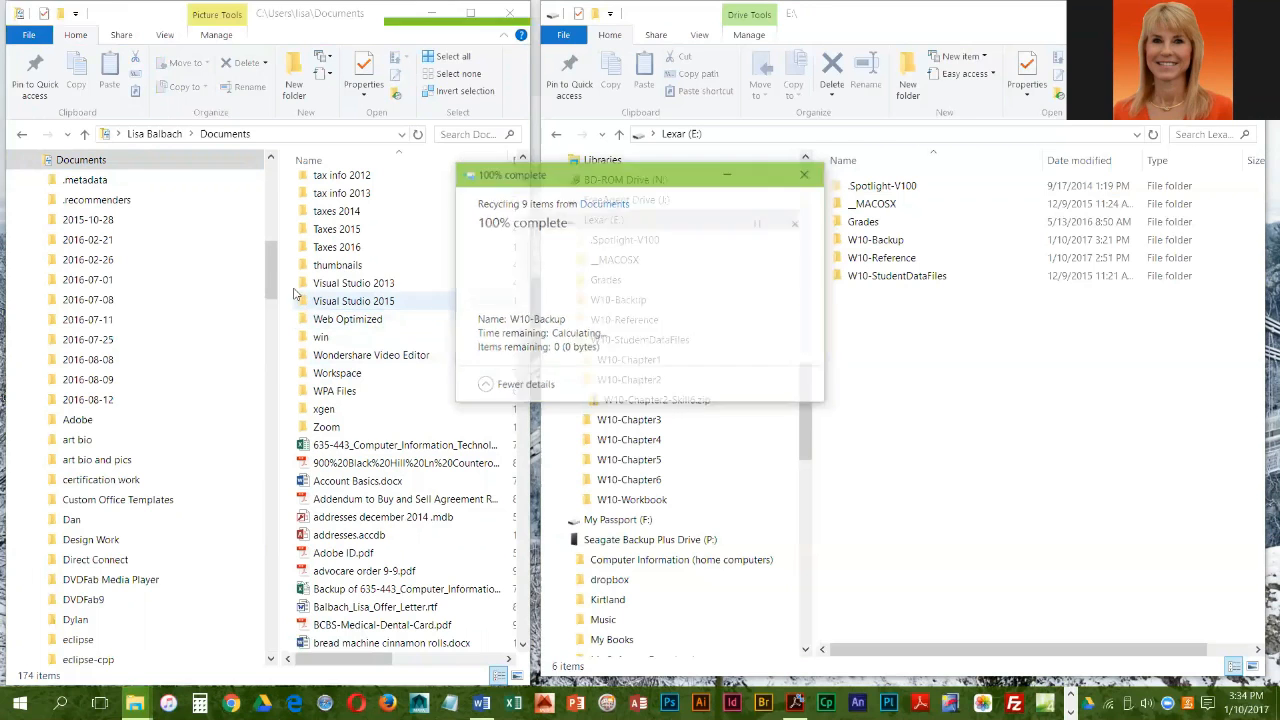
Step: Open the Recycle Bin and view the available actions for the deleted W10-Backup folder
drag(272, 280, 259, 642)
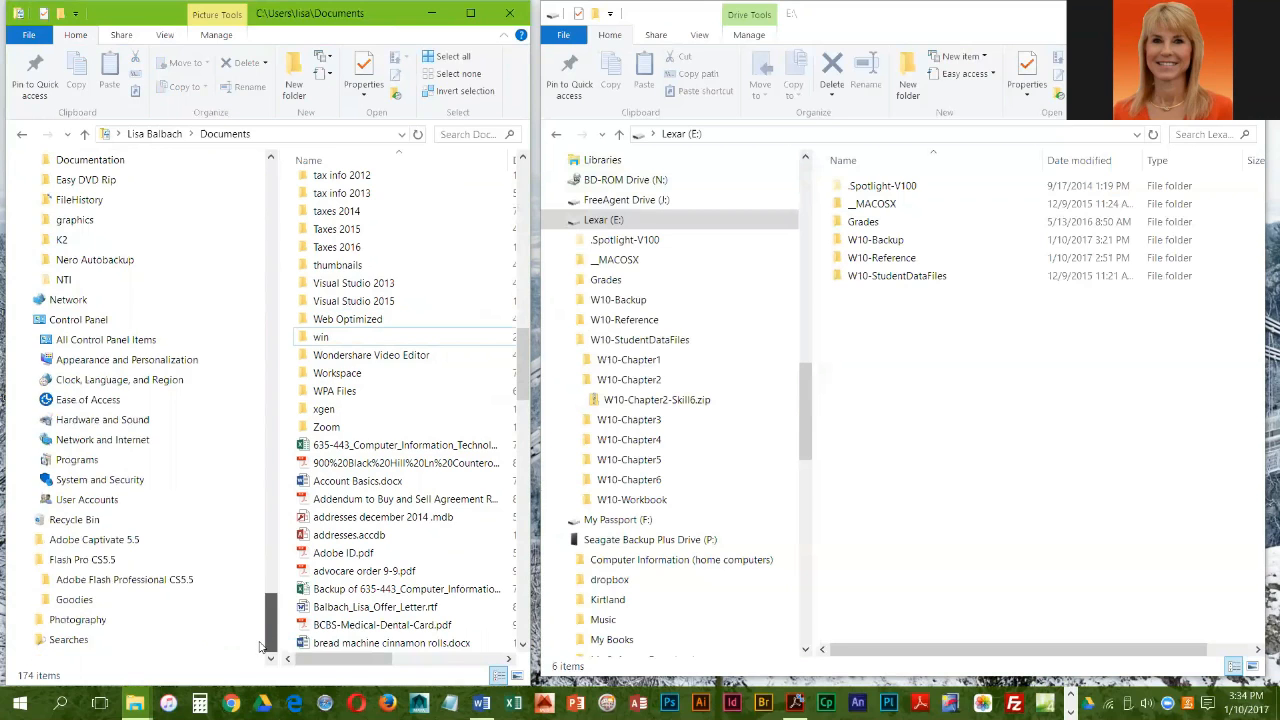
click(72, 521)
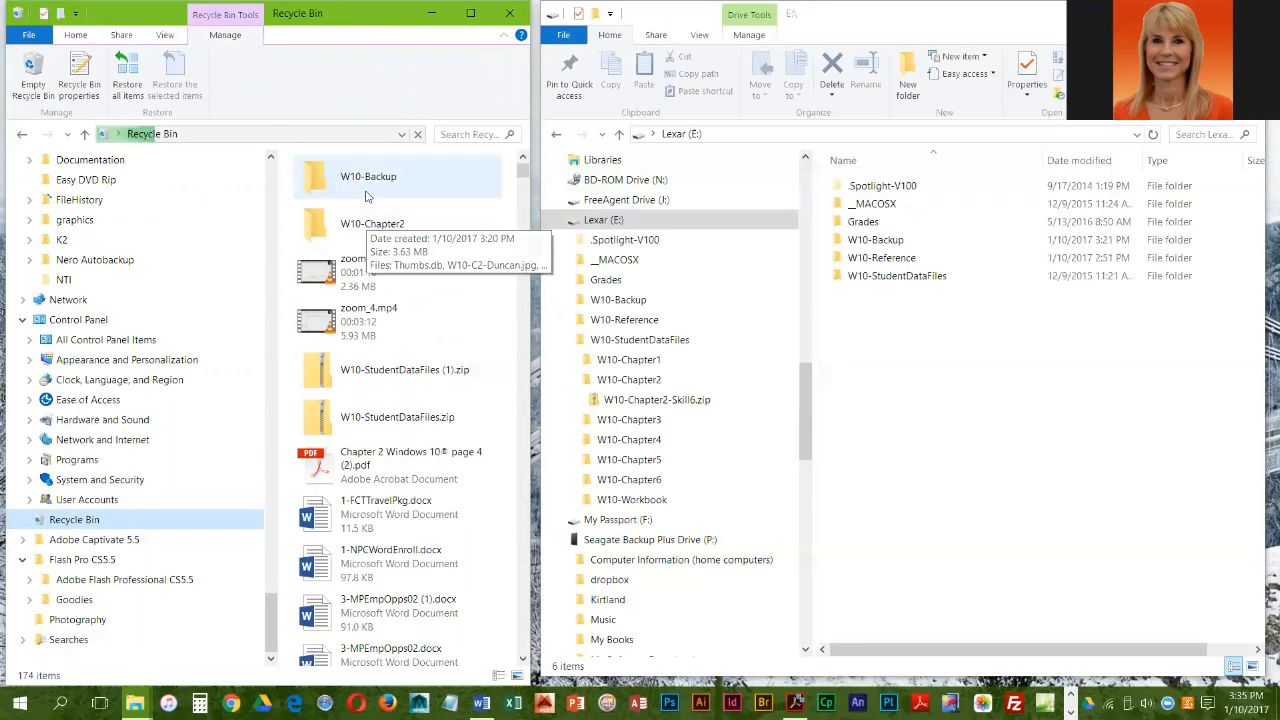
click(368, 188)
right_click(368, 190)
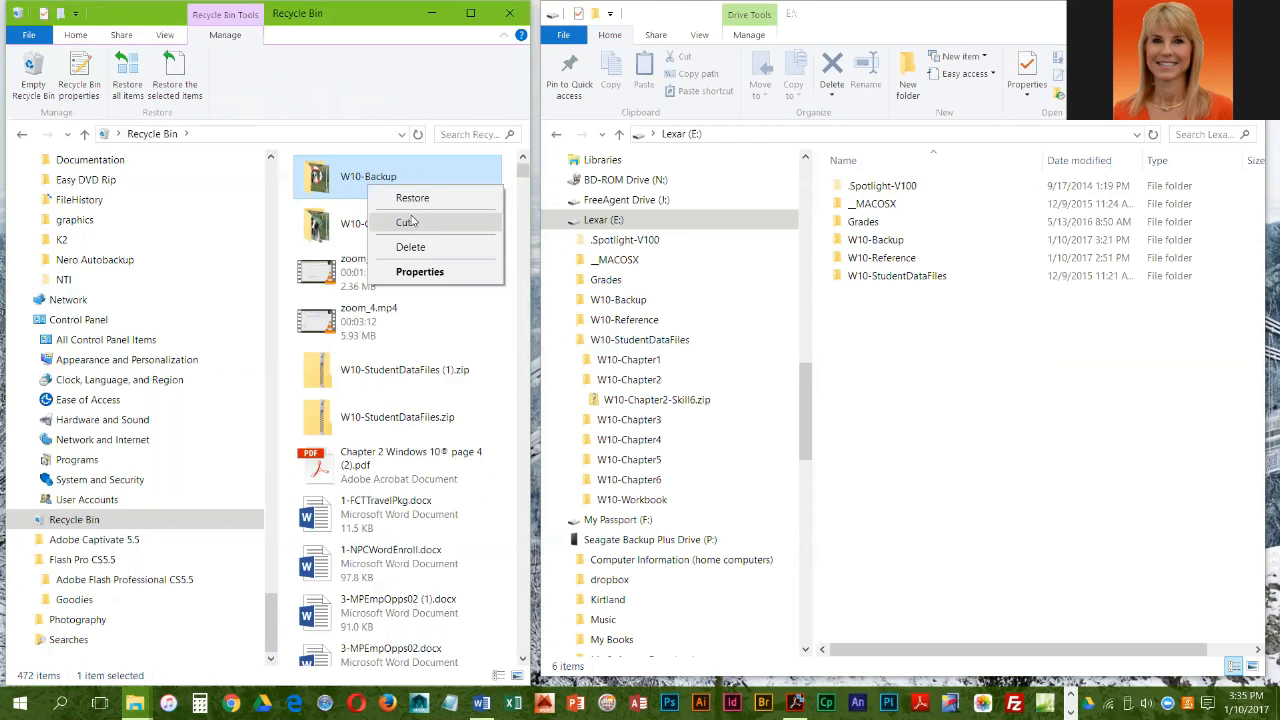
click(447, 324)
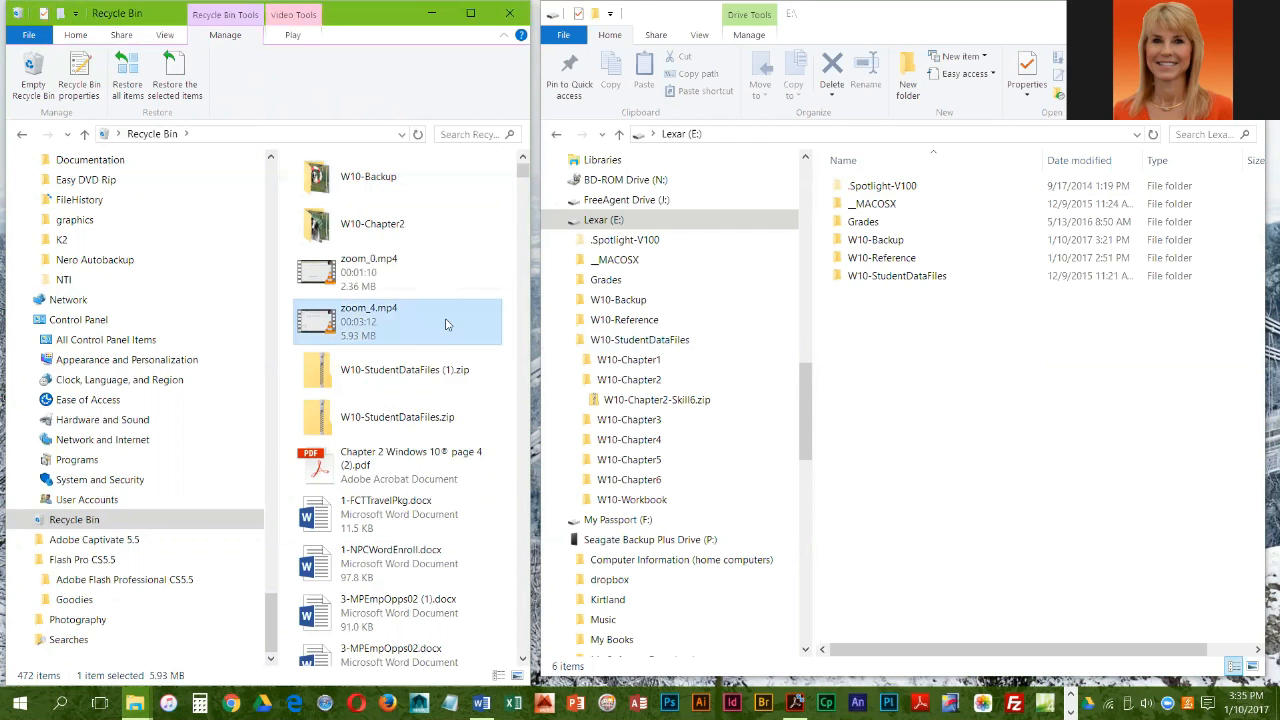
Step: Look through the deleted items, and empty the Recycle Bin to permanently delete all of them
scroll(390, 445, down, 20)
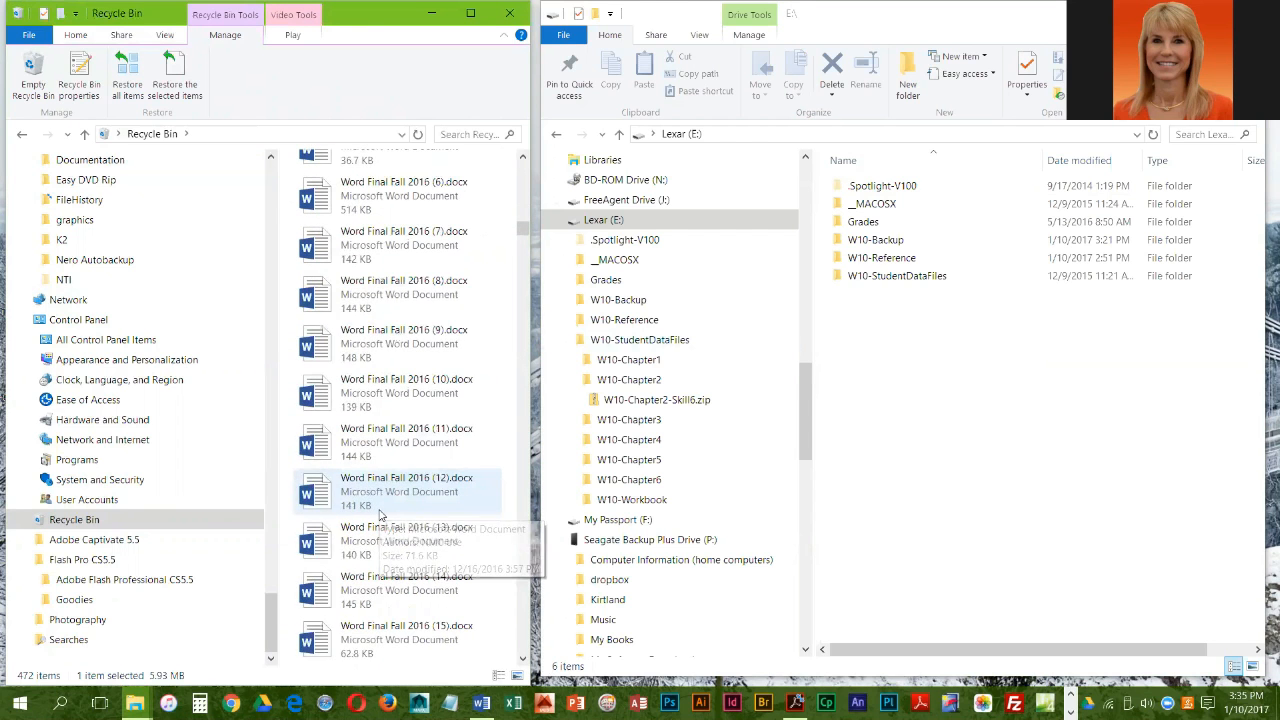
scroll(380, 515, up, 20)
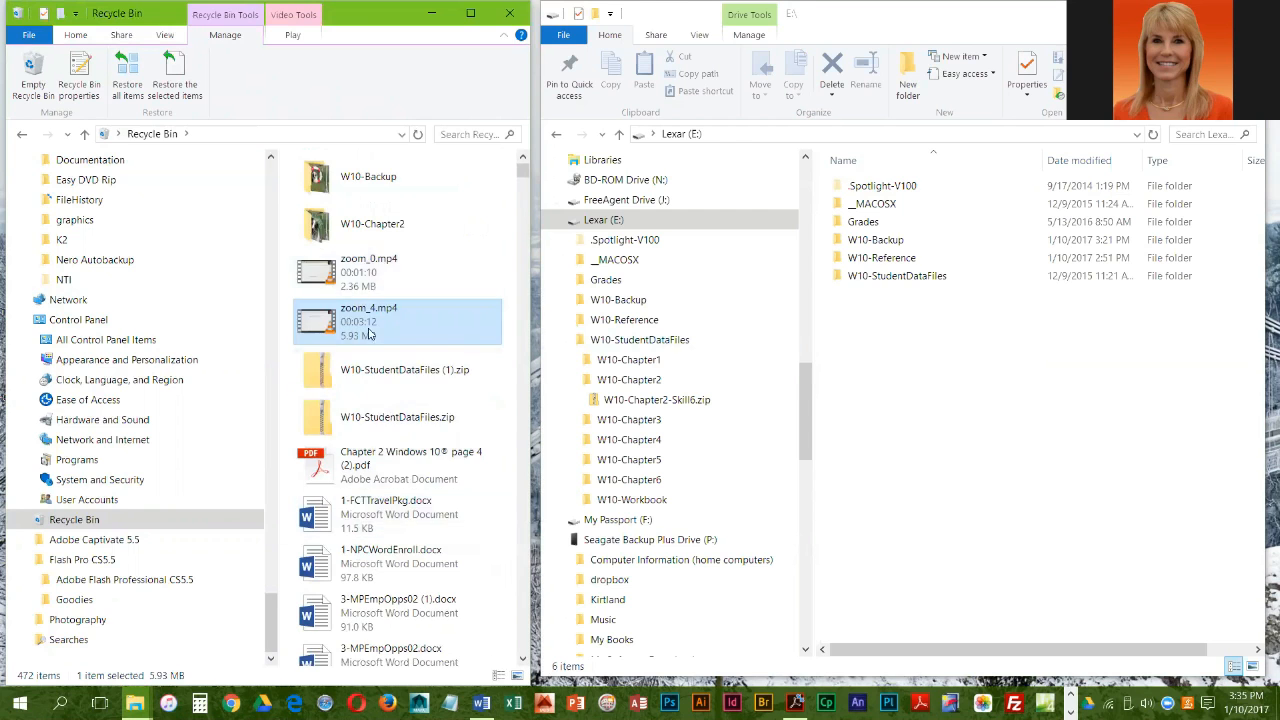
scroll(390, 505, down, 20)
scroll(386, 513, up, 20)
click(33, 75)
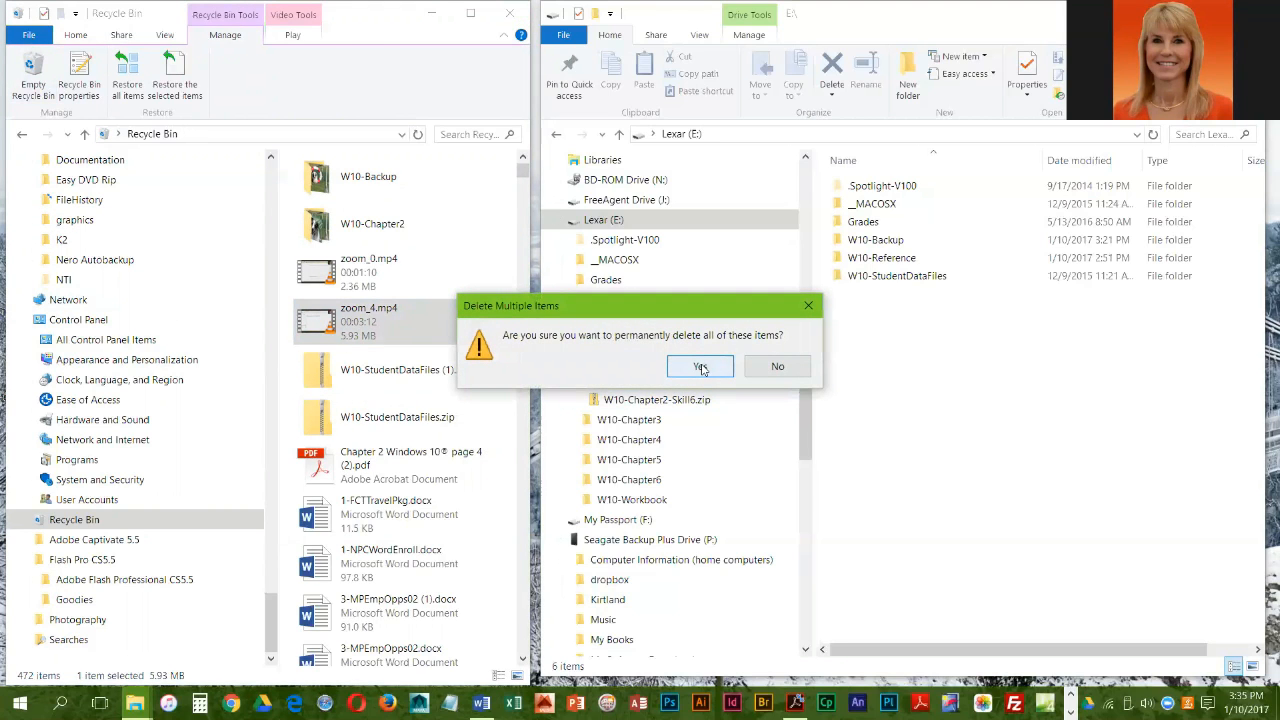
click(700, 367)
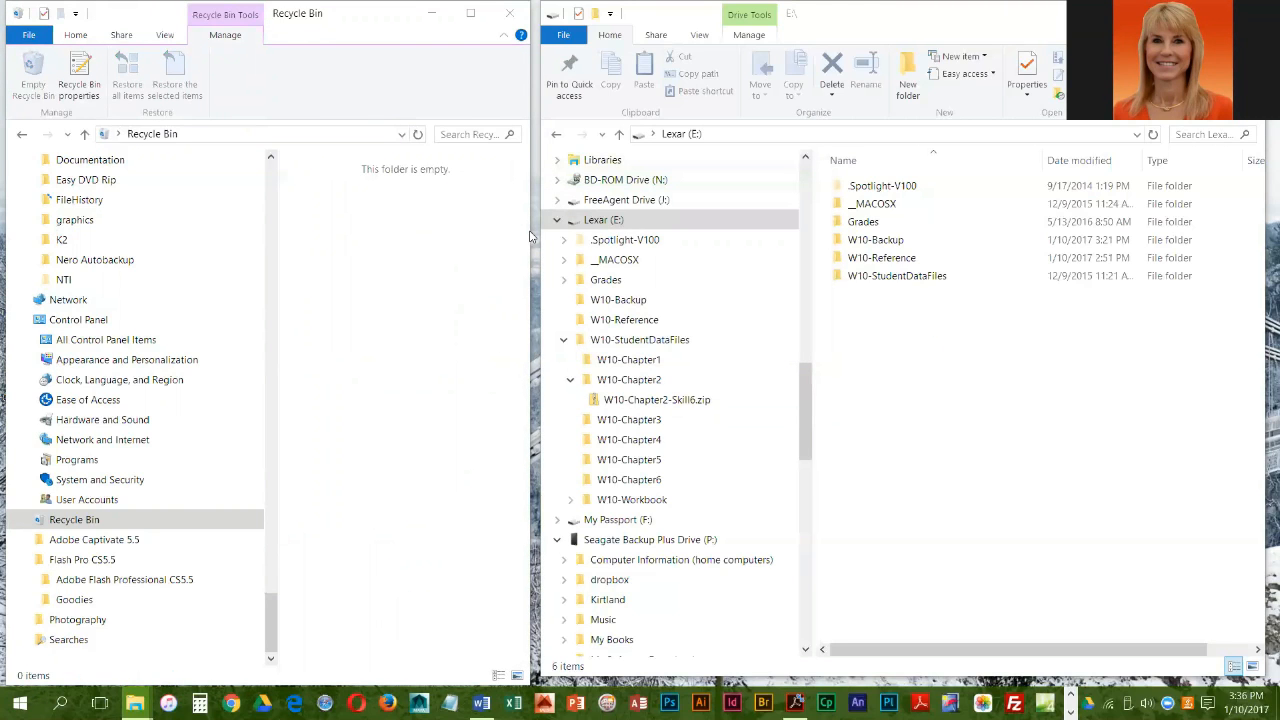
Step: Permanently delete the W10-Backup folder from the Lexar (E:) drive
click(606, 222)
click(878, 247)
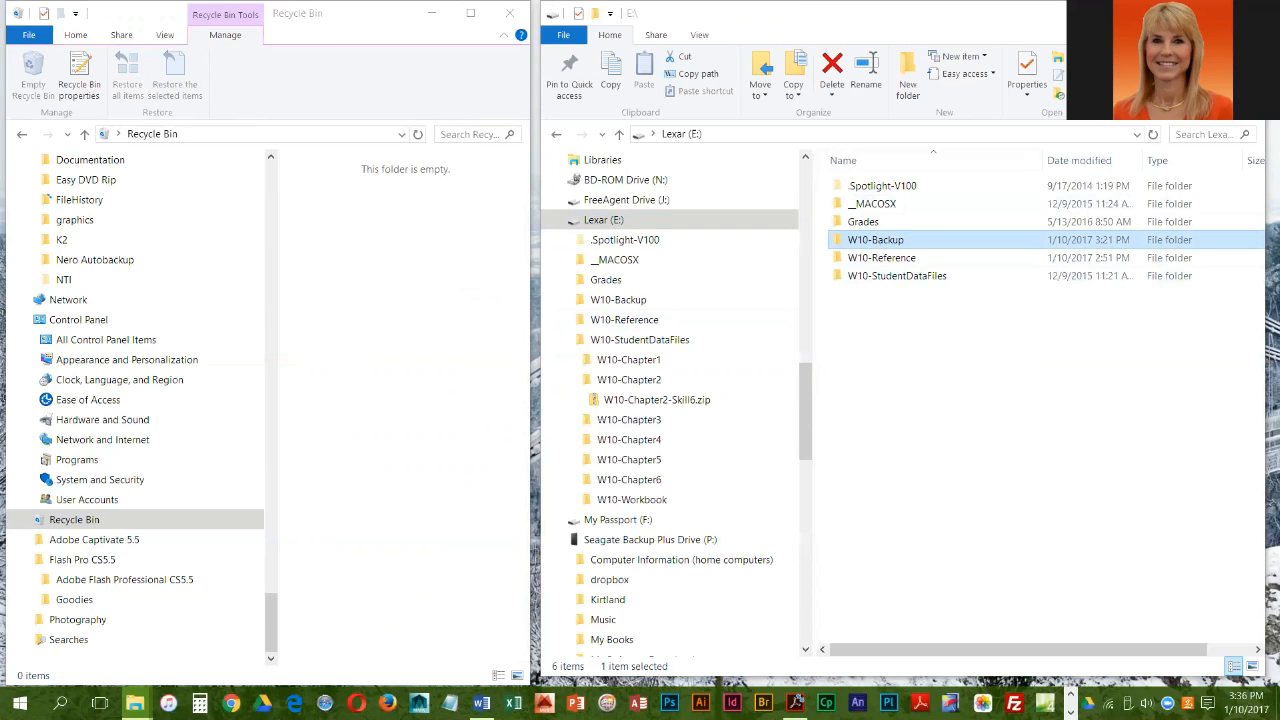
key(alt+Tab)
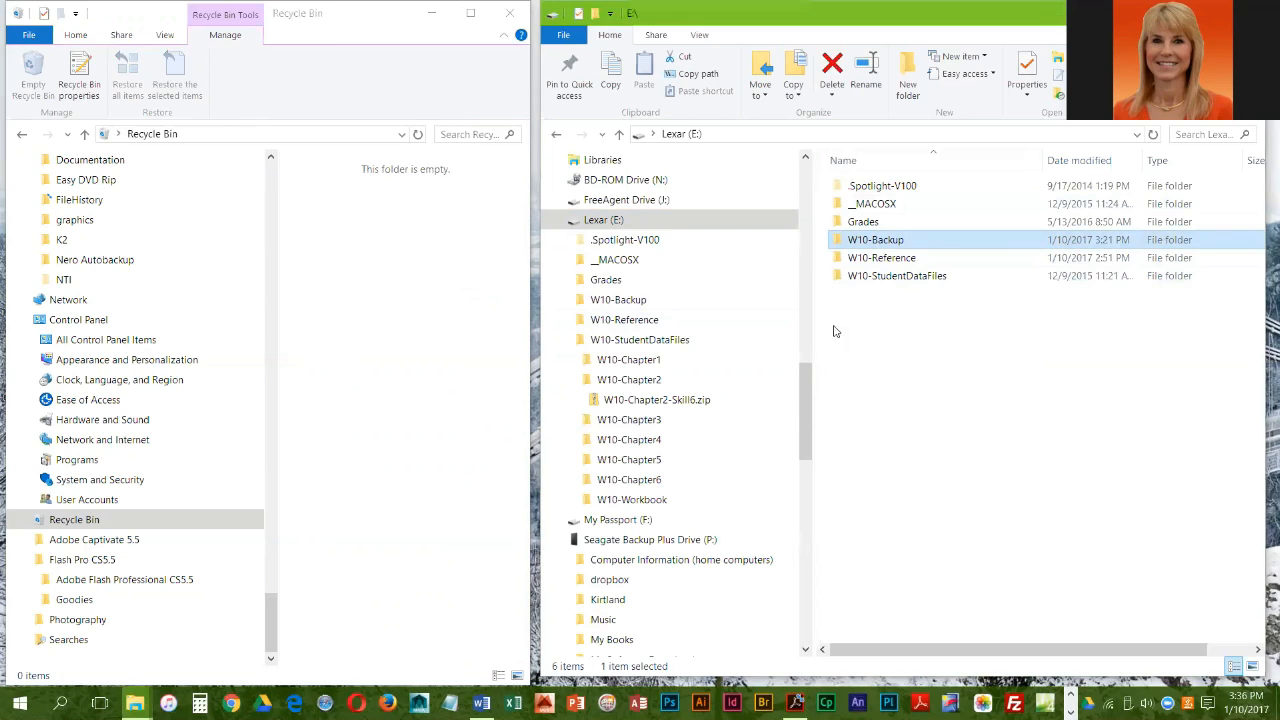
click(874, 243)
click(877, 330)
click(873, 244)
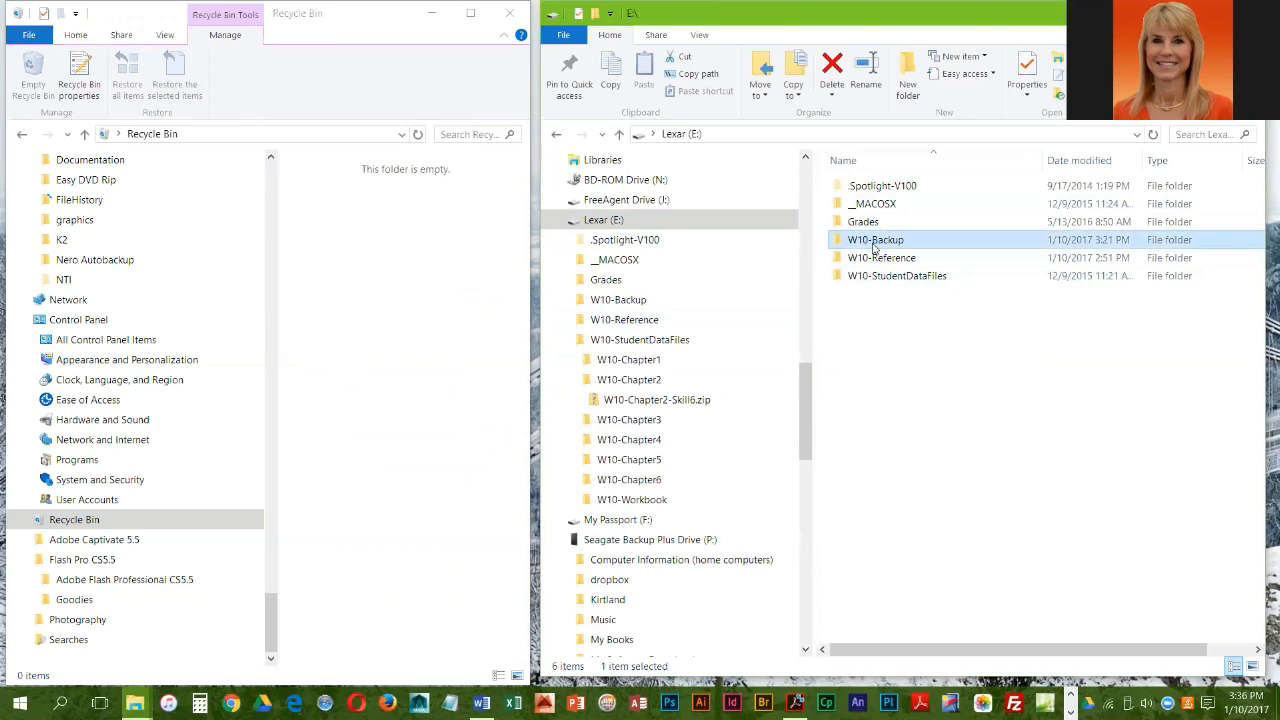
key(shift+Delete)
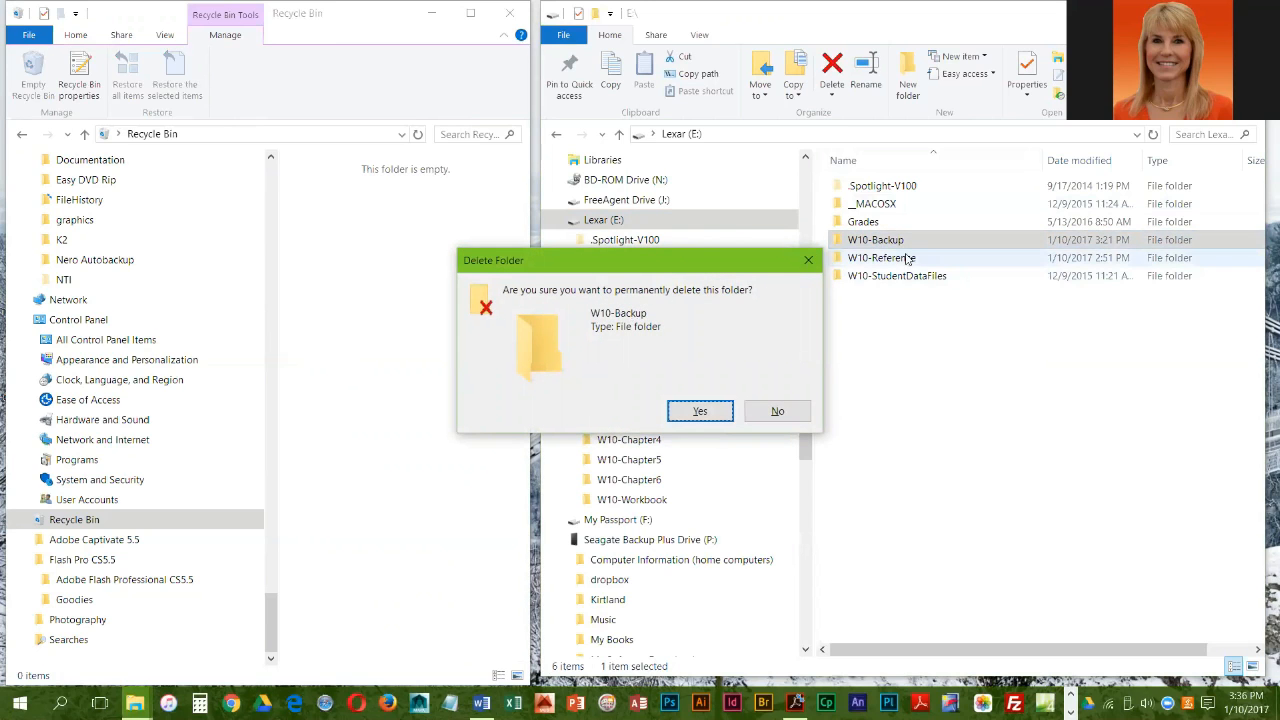
drag(756, 268, 858, 277)
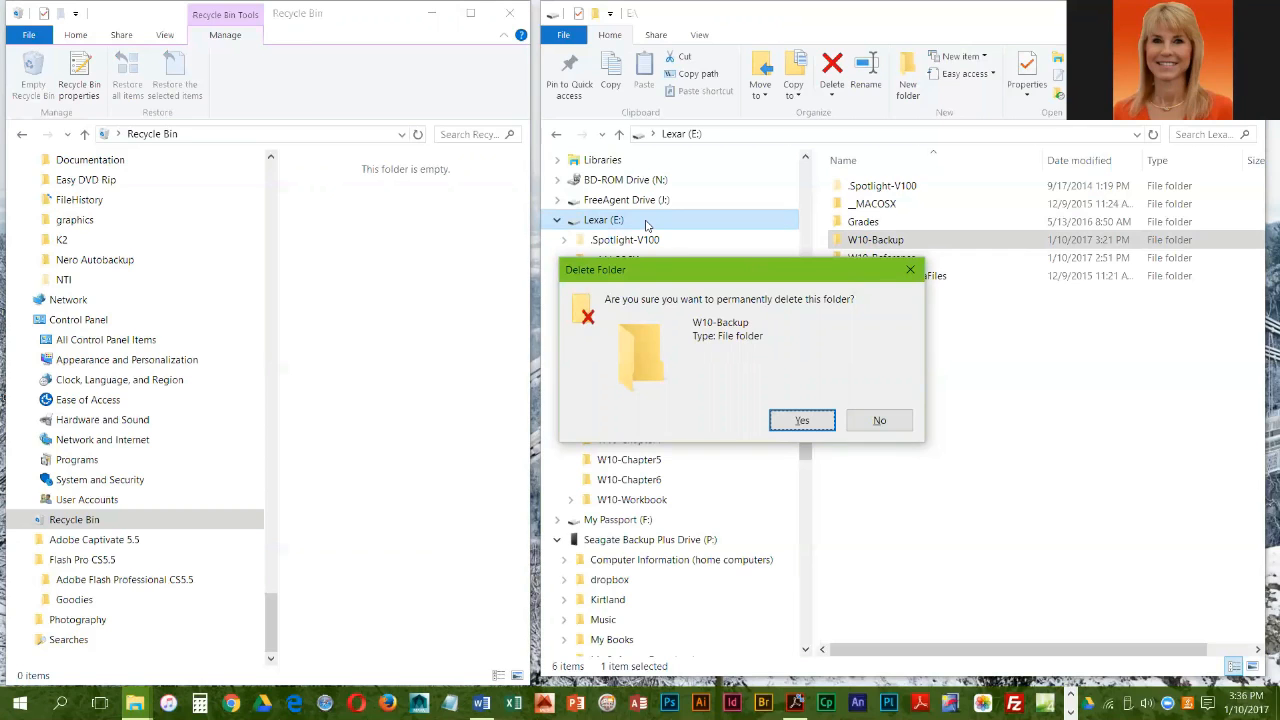
click(802, 421)
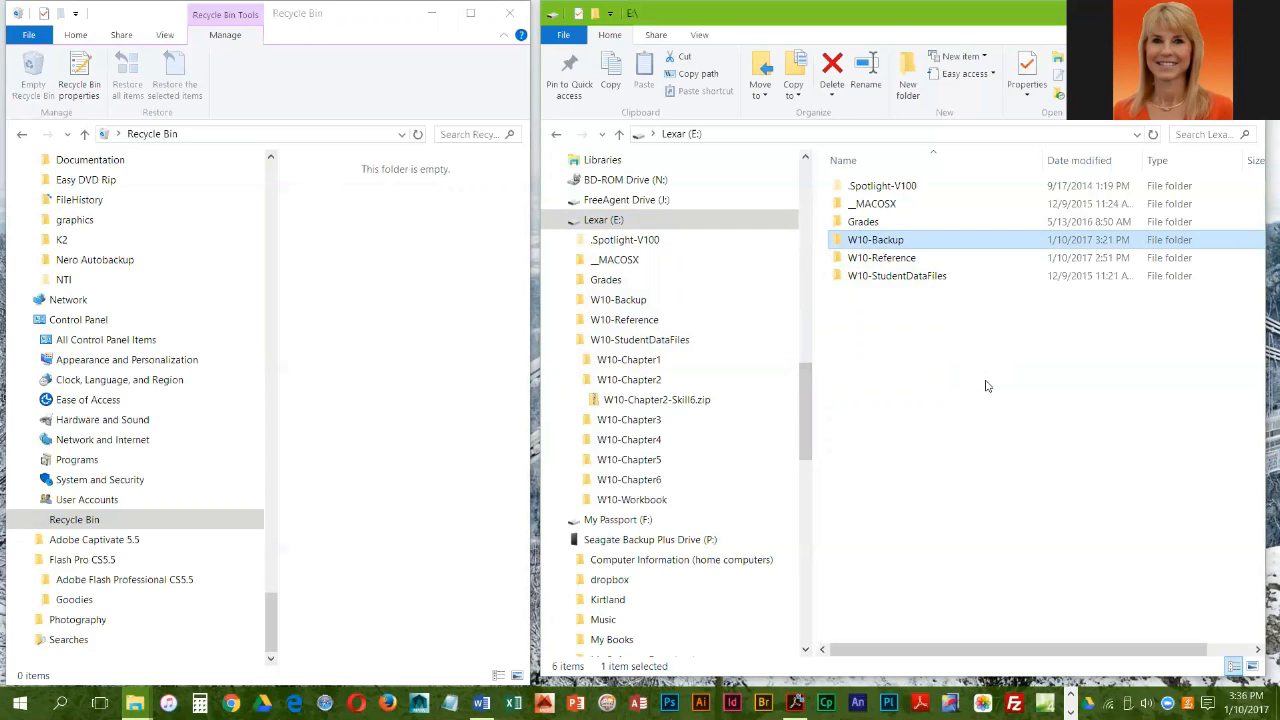
Step: Try to delete the still-listed W10-Backup folder from Lexar (E:) once more, and cancel the interrupted action
right_click(892, 247)
click(962, 630)
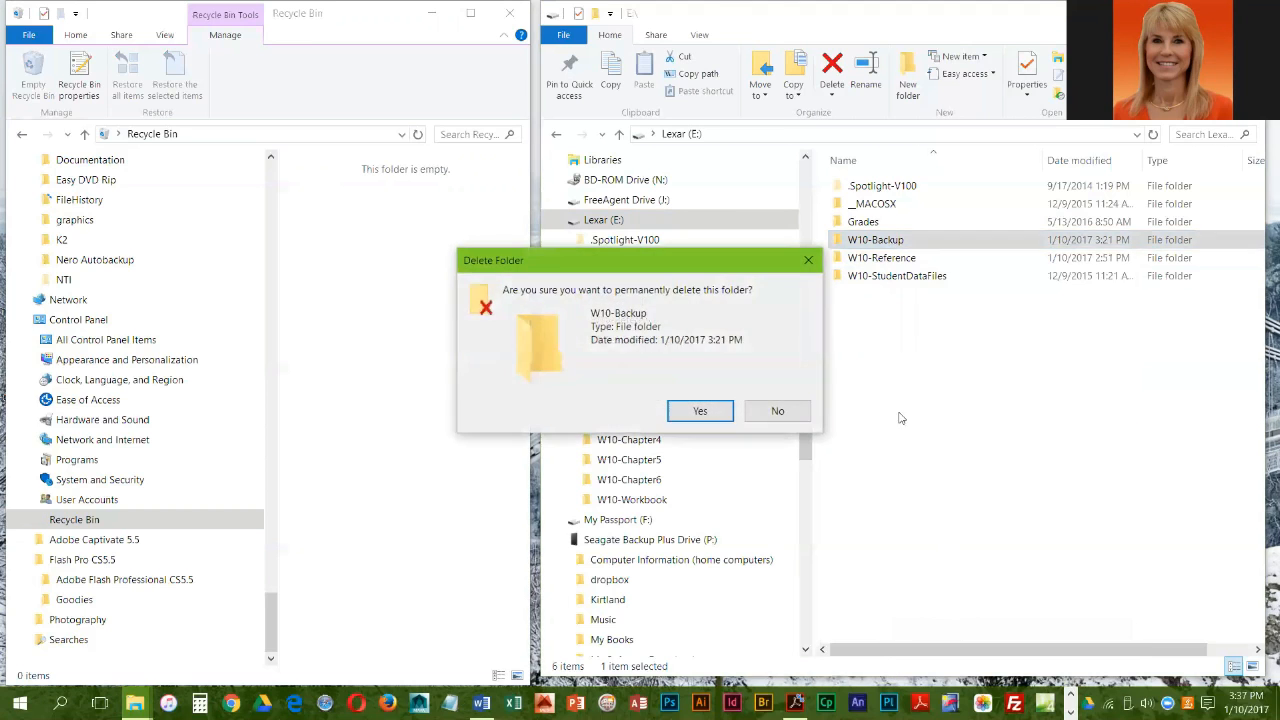
click(700, 412)
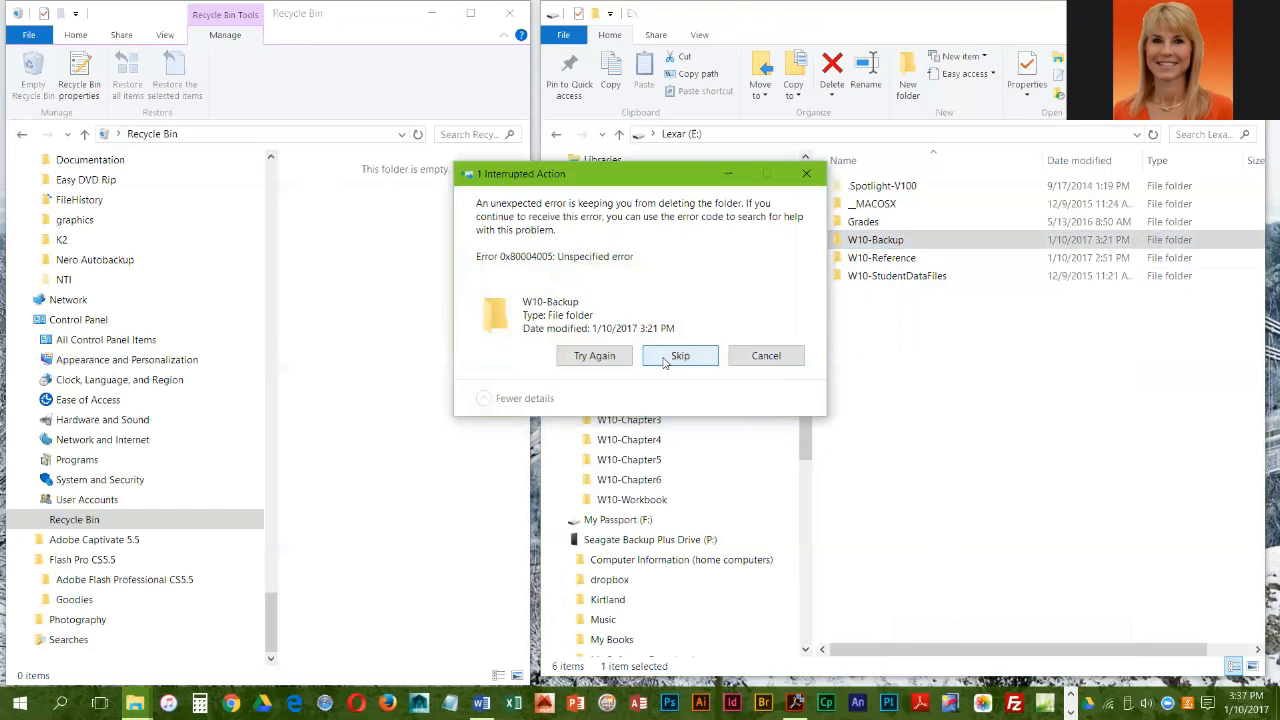
click(766, 357)
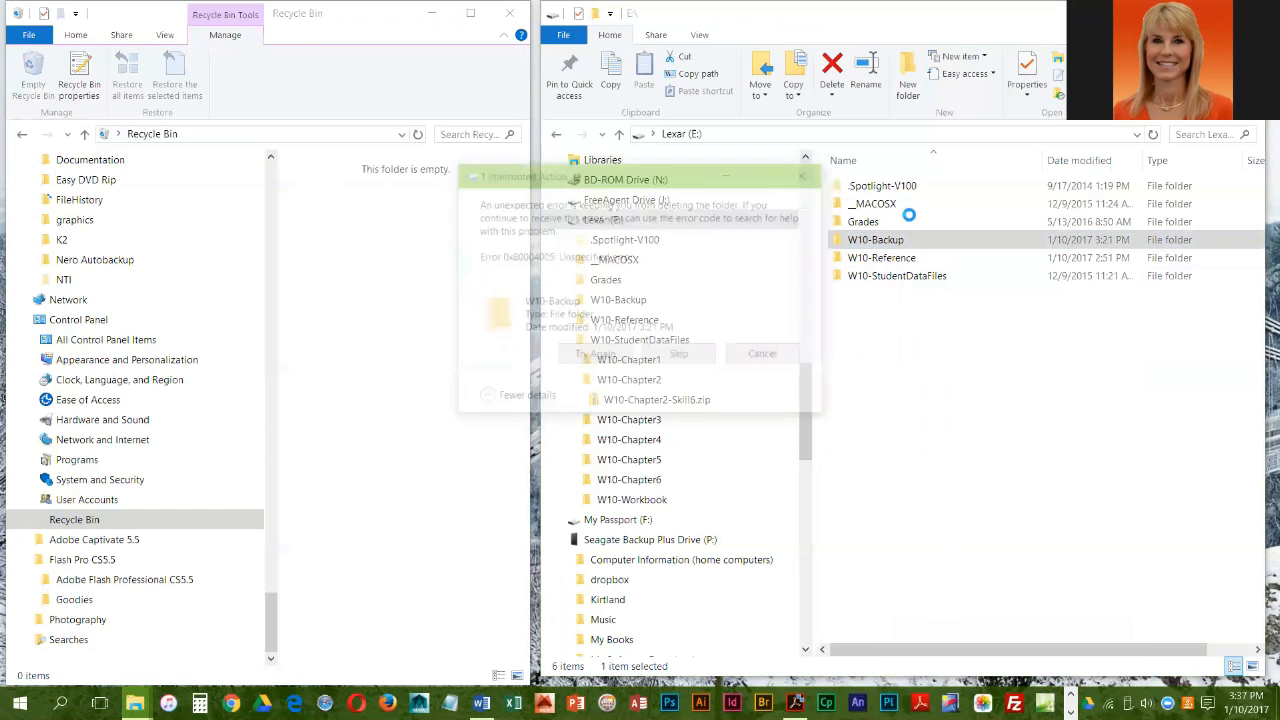
Step: Refresh the folder listing of the Lexar (E:) drive twice
right_click(947, 306)
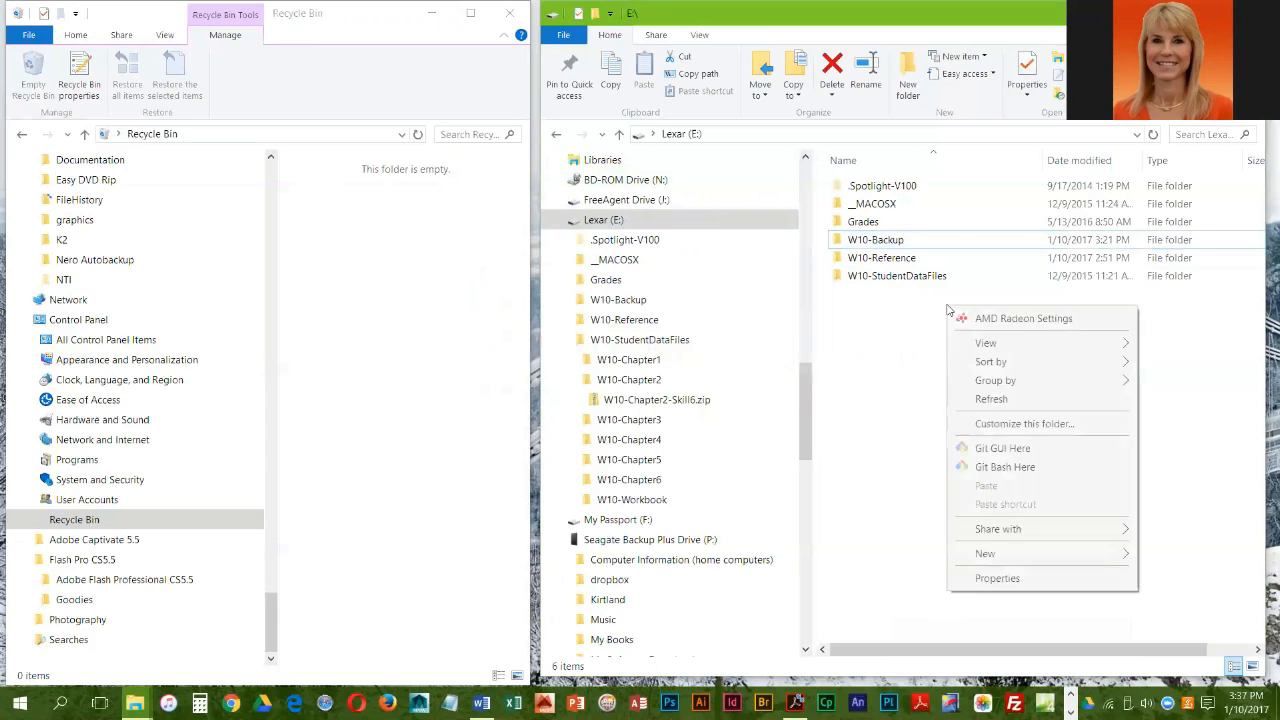
click(989, 405)
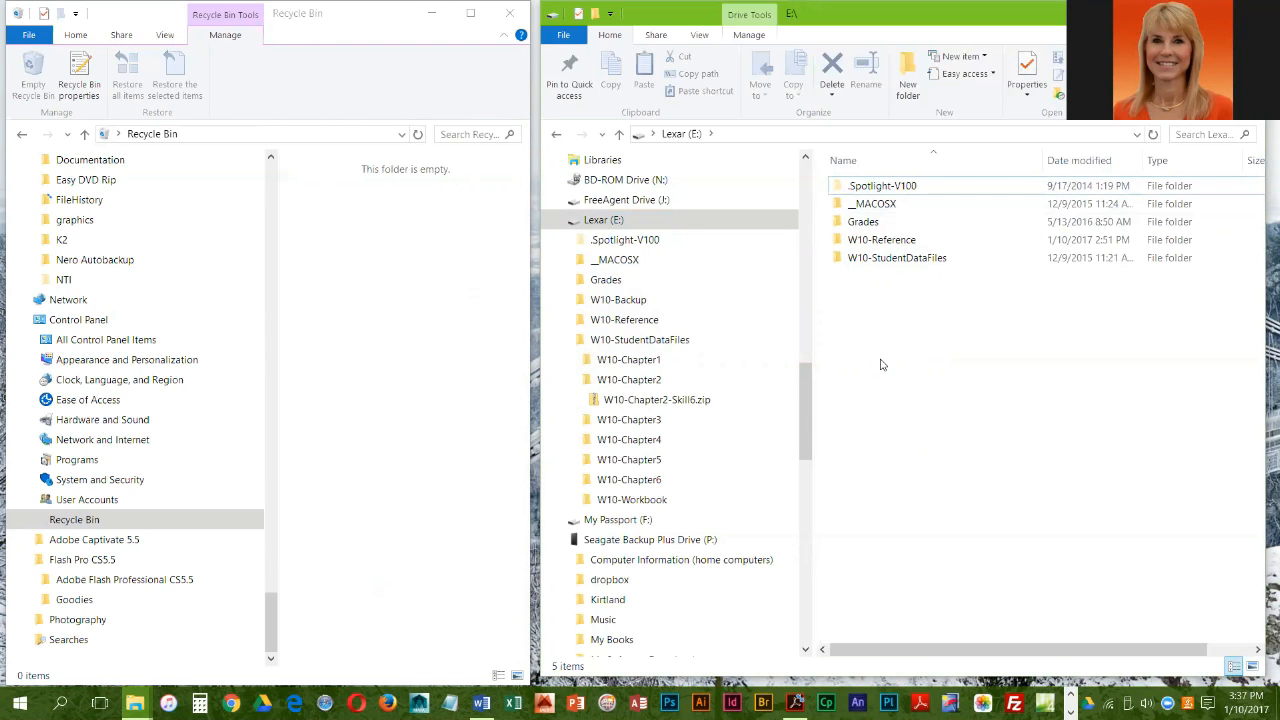
right_click(913, 296)
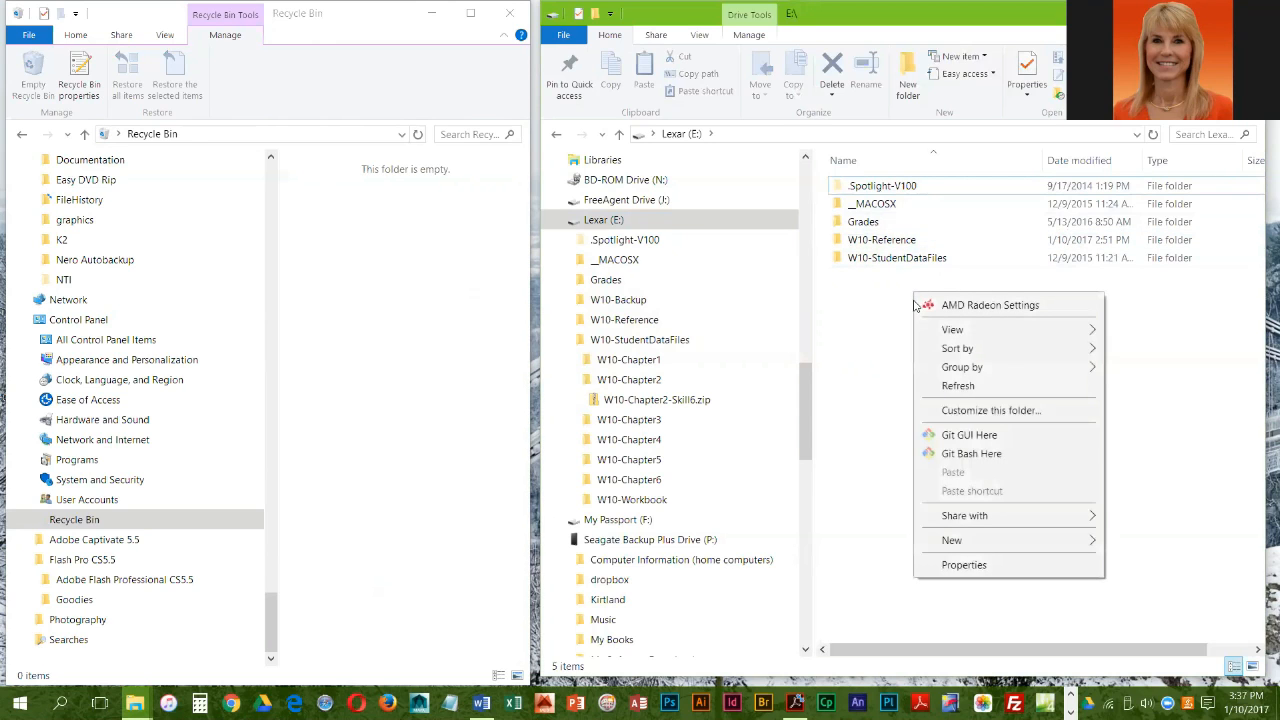
click(940, 389)
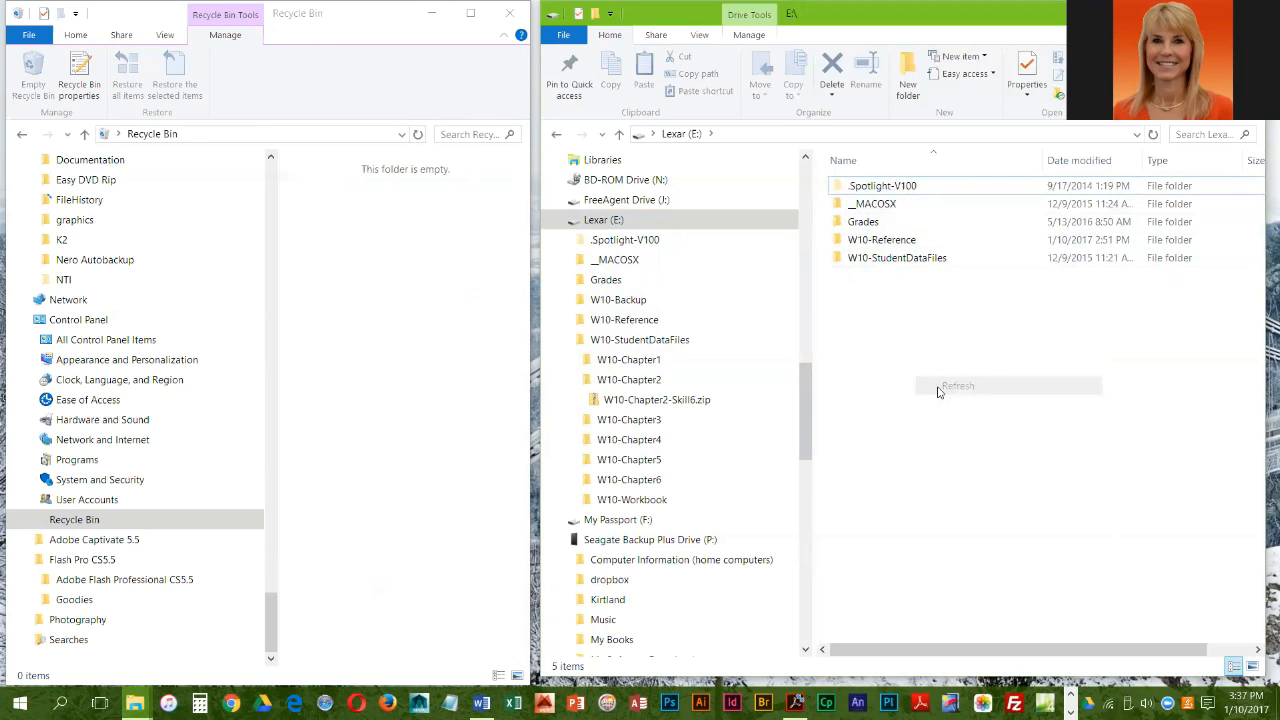